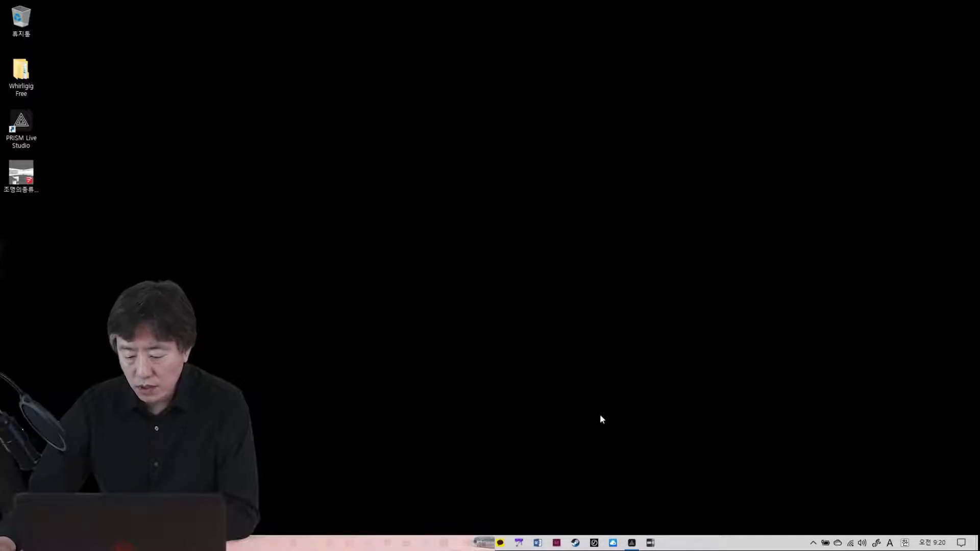
- Start SketchUp with a new model based on the Interiors millimeters template
mouse_move(636, 545)
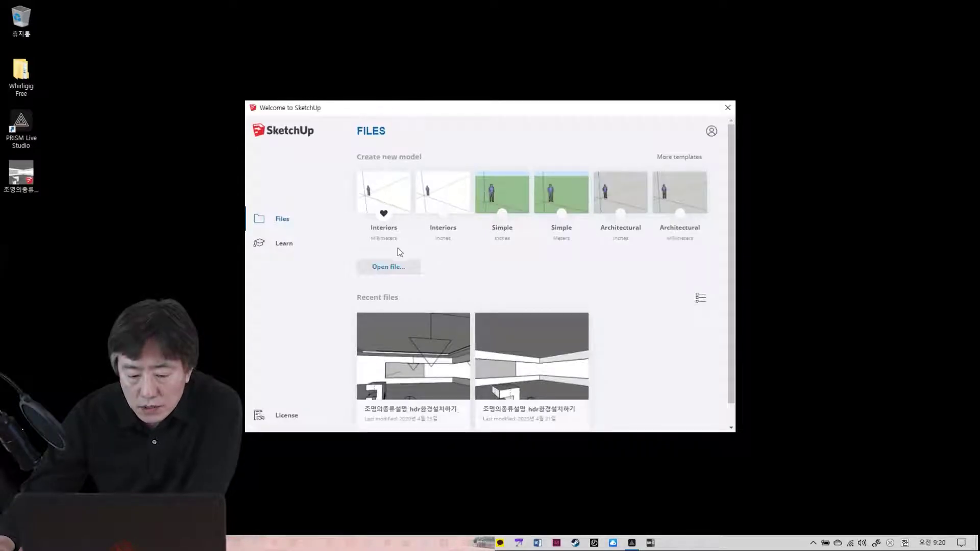
left_click(384, 198)
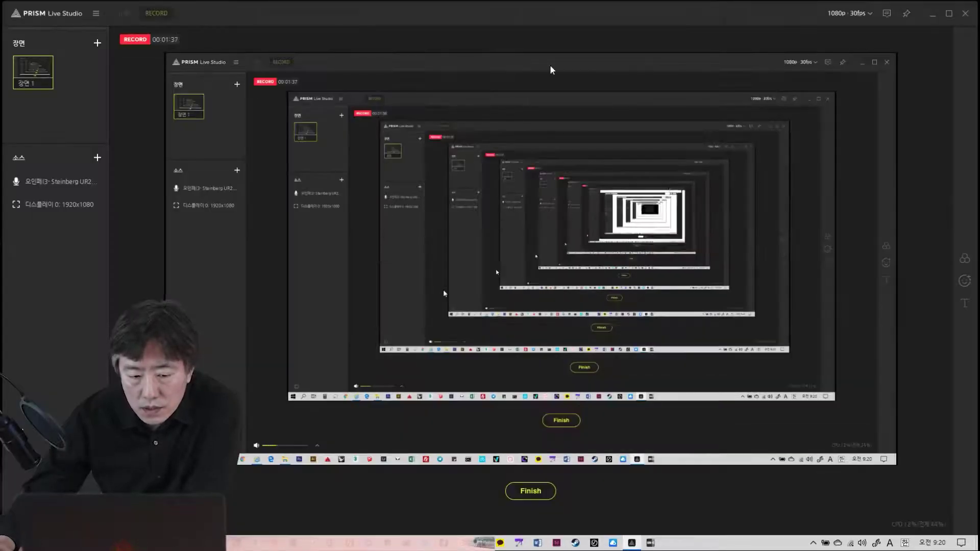
left_click(932, 16)
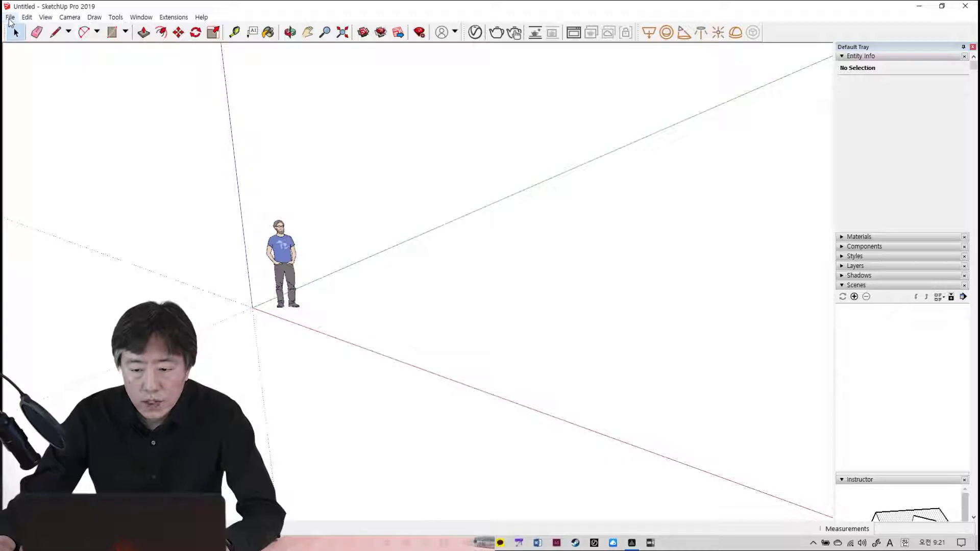
- Open the model 조명의종류설명_hdr환경설치하기.skp from the desktop folder
left_click(9, 18)
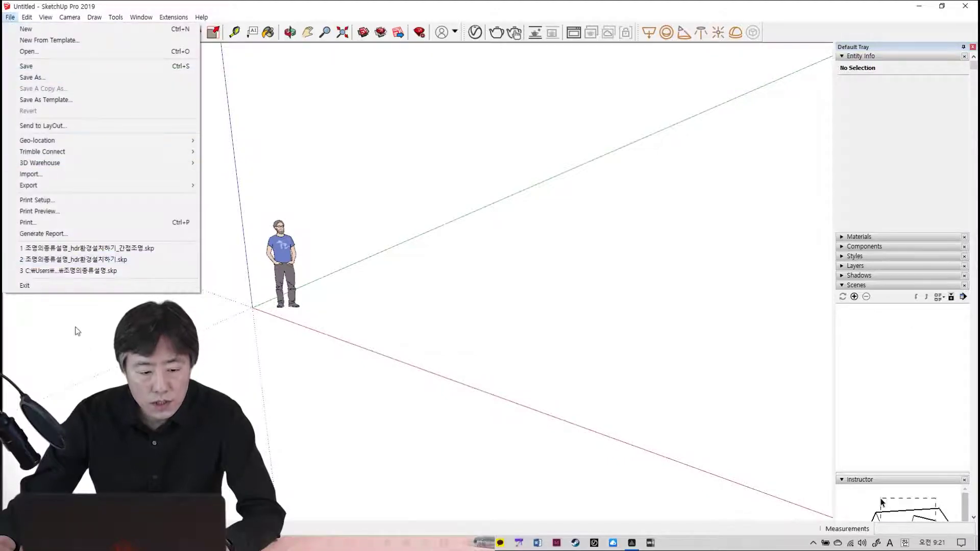
left_click(29, 52)
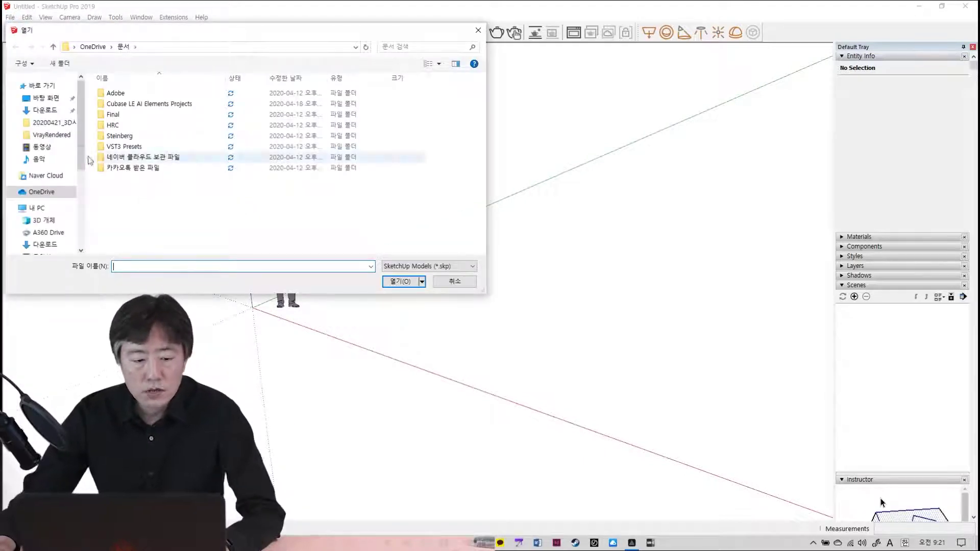
left_click(45, 98)
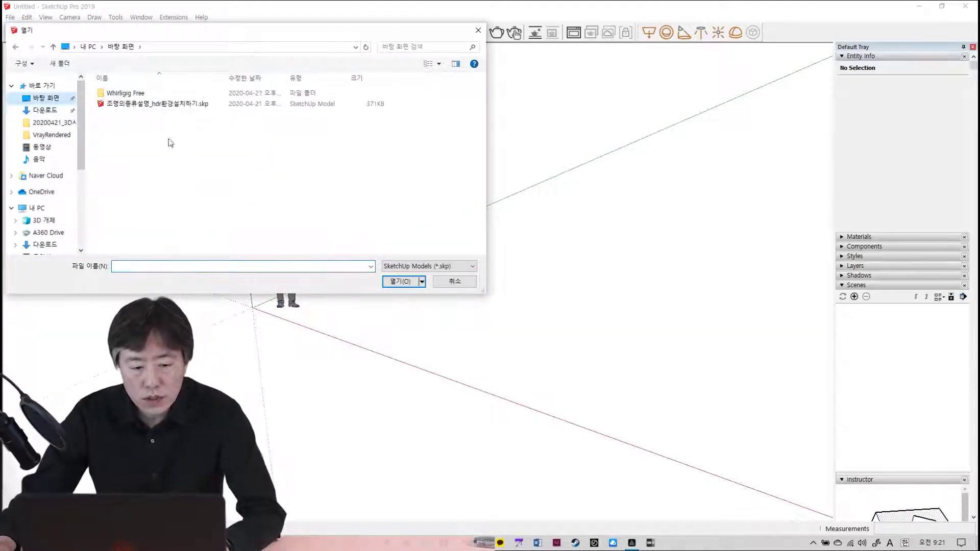
left_click(155, 105)
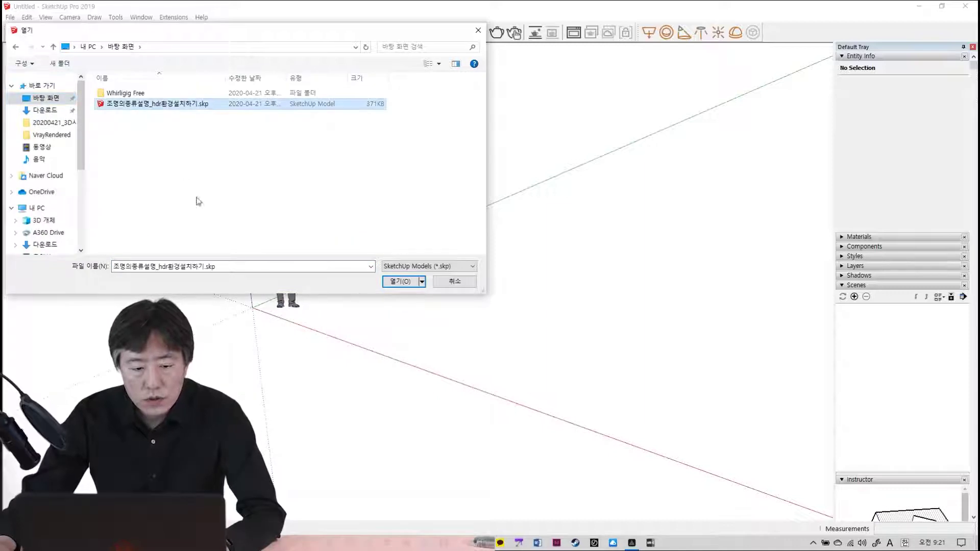
left_click(406, 282)
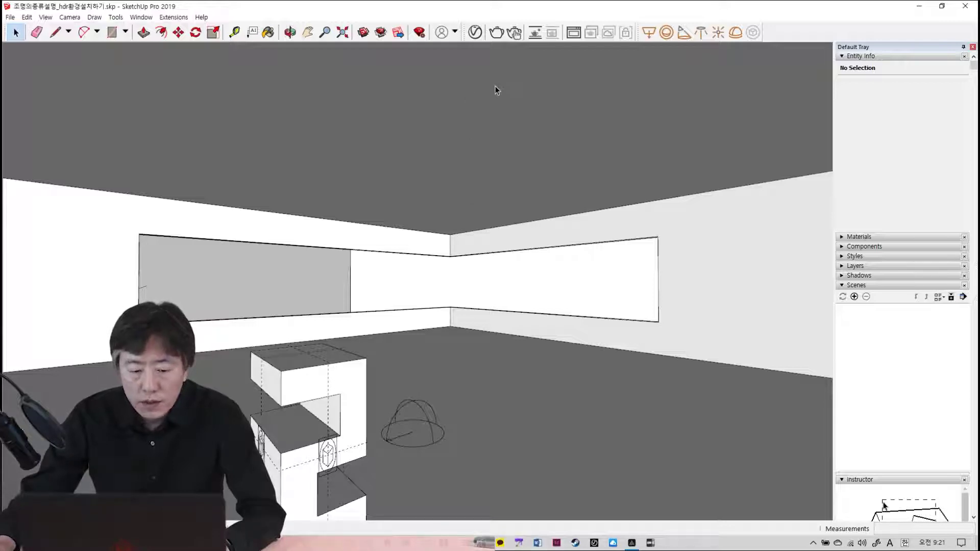
- Render the room with V-Ray to view its current lighting, and minimize the frame buffer
left_click(497, 36)
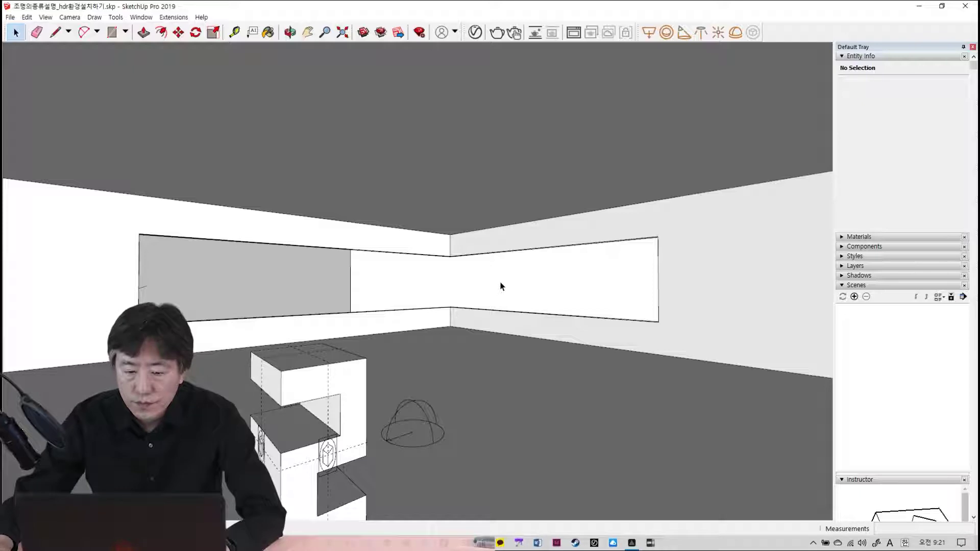
left_click(475, 35)
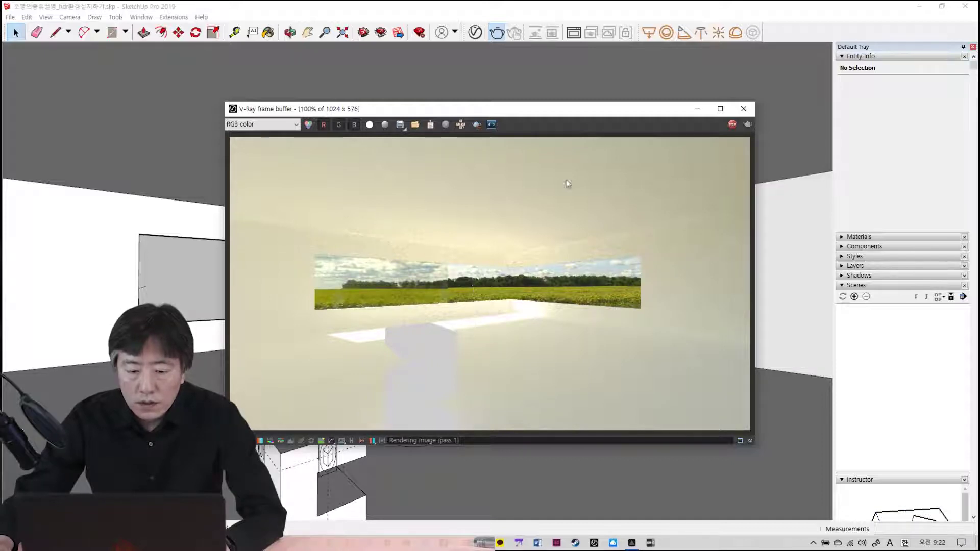
left_click(697, 109)
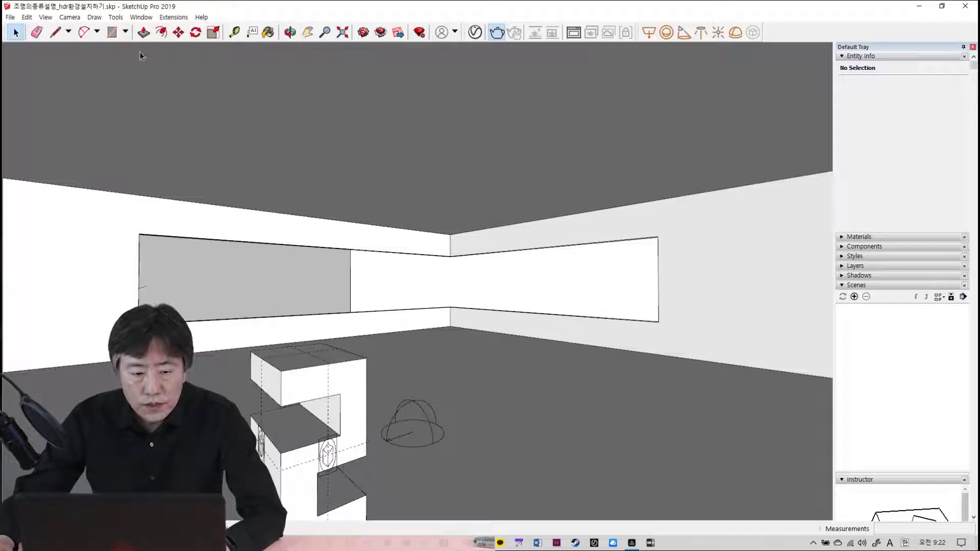
- Draw a long, narrow V-Ray rectangle light diagonally across the room's ceiling
left_click(647, 33)
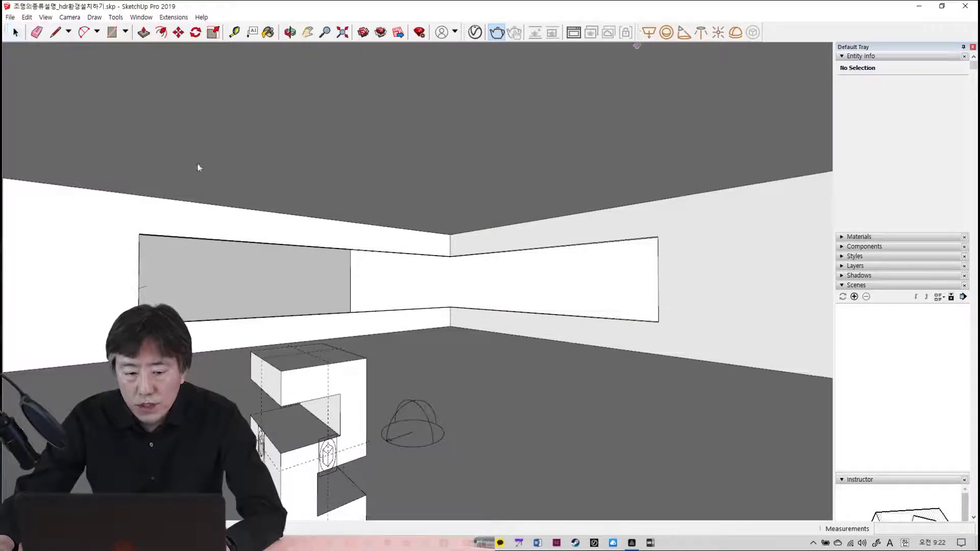
left_click(121, 76)
left_click(306, 134)
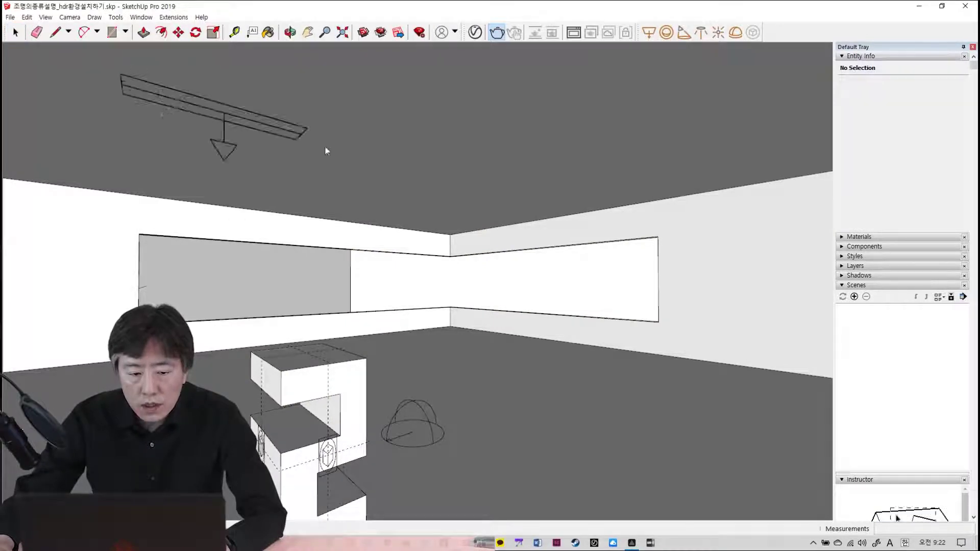
left_click(430, 172)
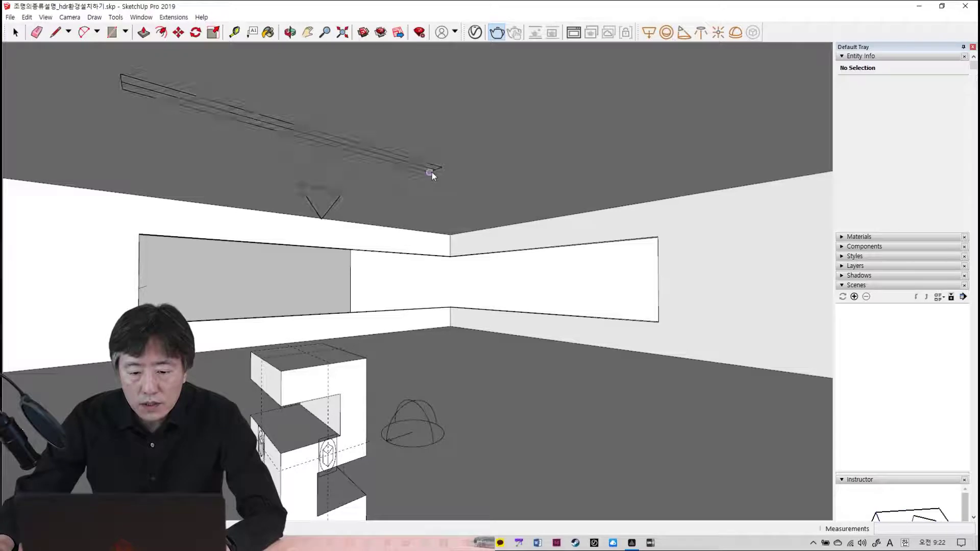
- Stop the running production render from the V-Ray Asset Editor
left_click(471, 38)
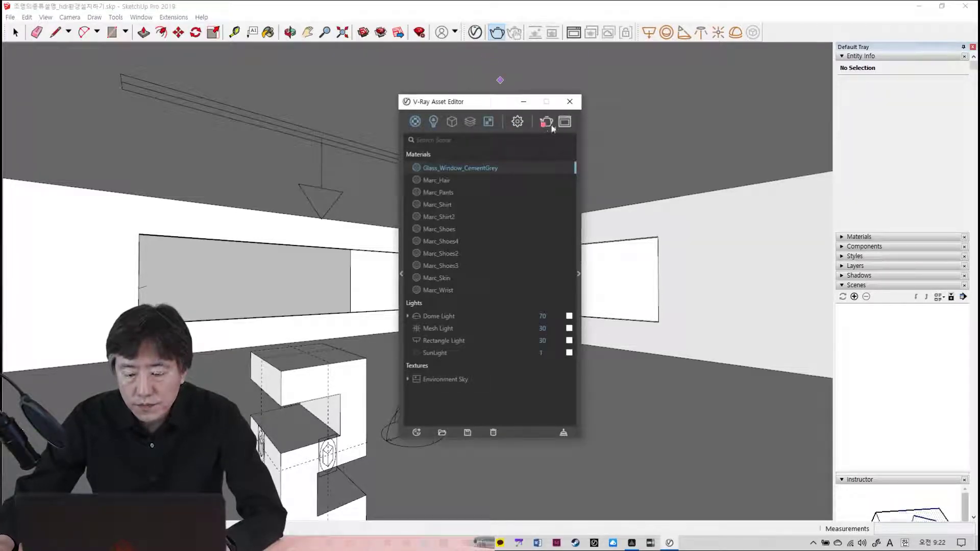
mouse_move(555, 132)
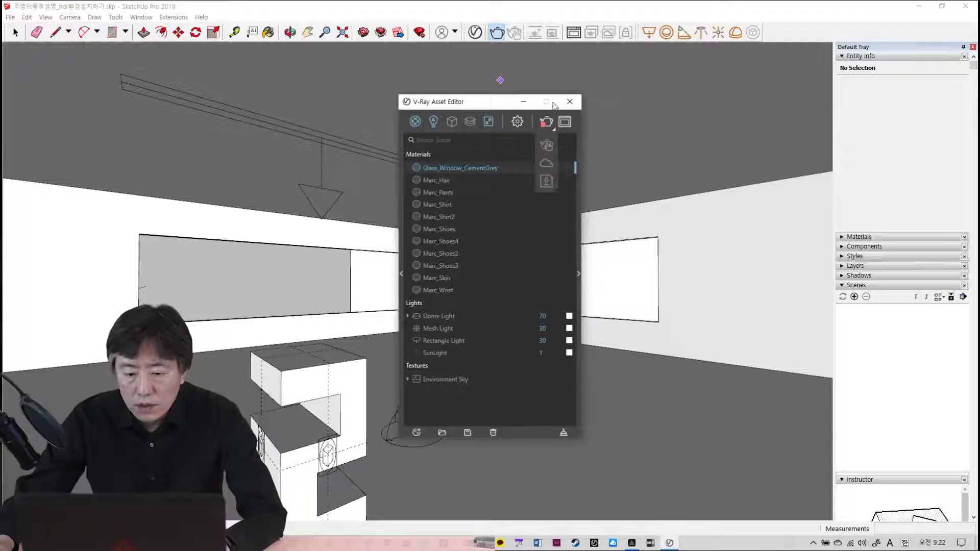
left_click(551, 125)
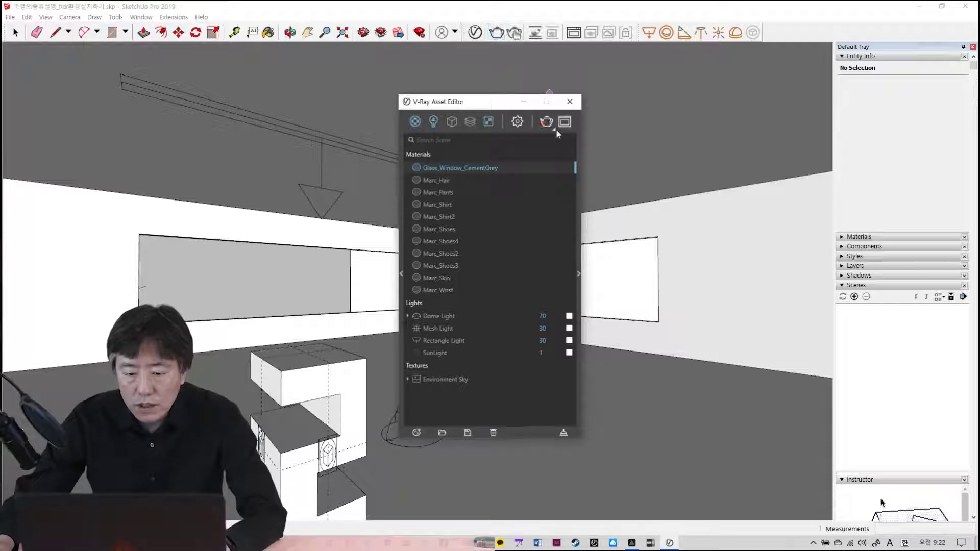
mouse_move(556, 131)
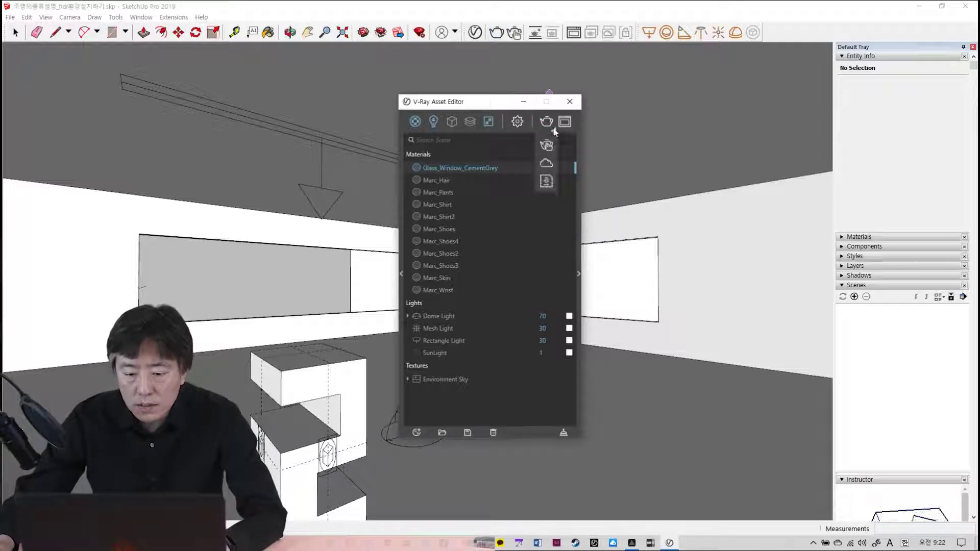
- Set the V-Ray render output size to 640 × 360 and start an interactive render
left_click(517, 122)
left_click(402, 276)
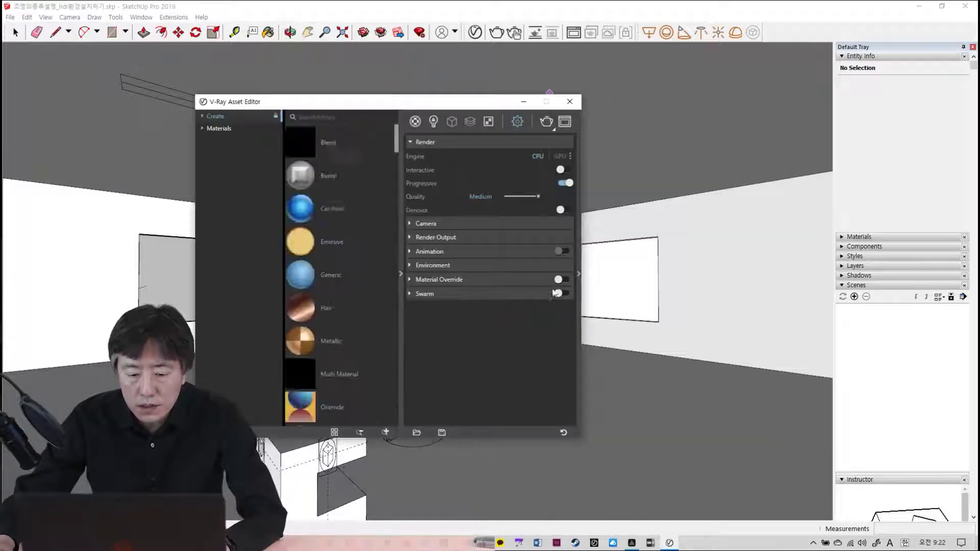
left_click(579, 276)
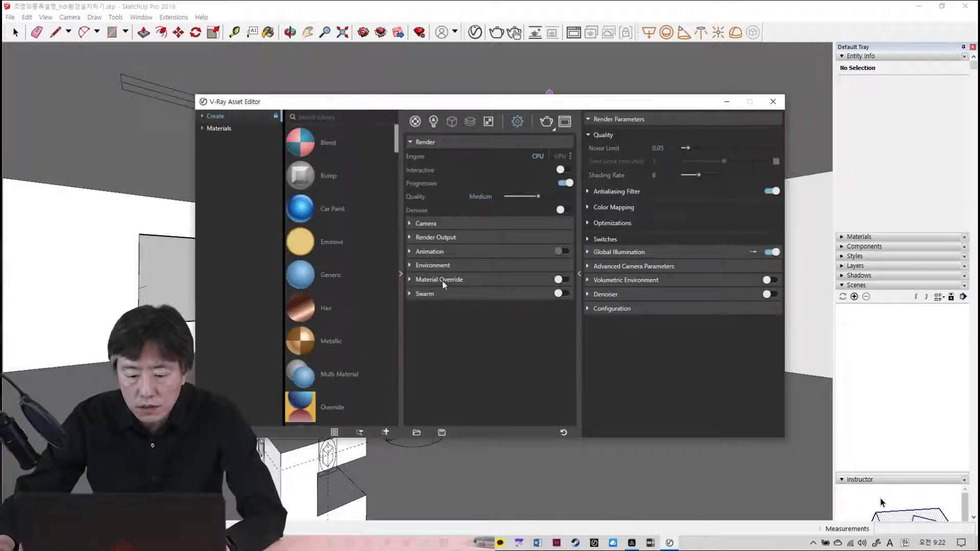
left_click(412, 239)
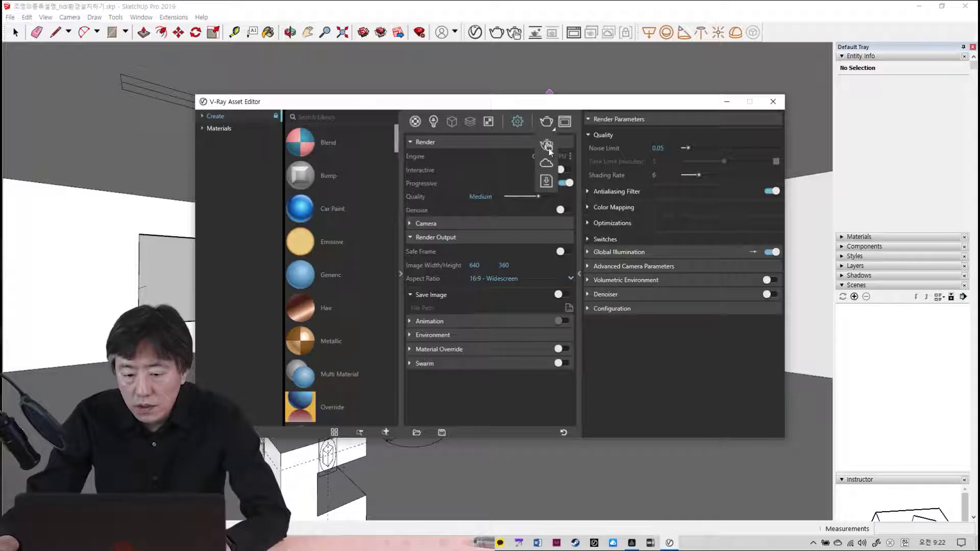
left_click(548, 146)
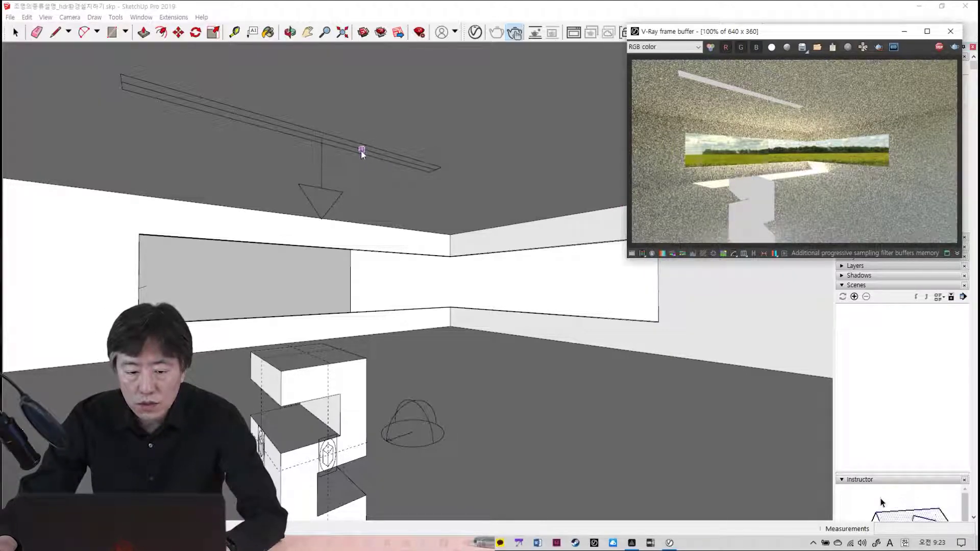
- Remove the small stray light and the long rectangle light from the ceiling
left_click(348, 153)
left_click(346, 144)
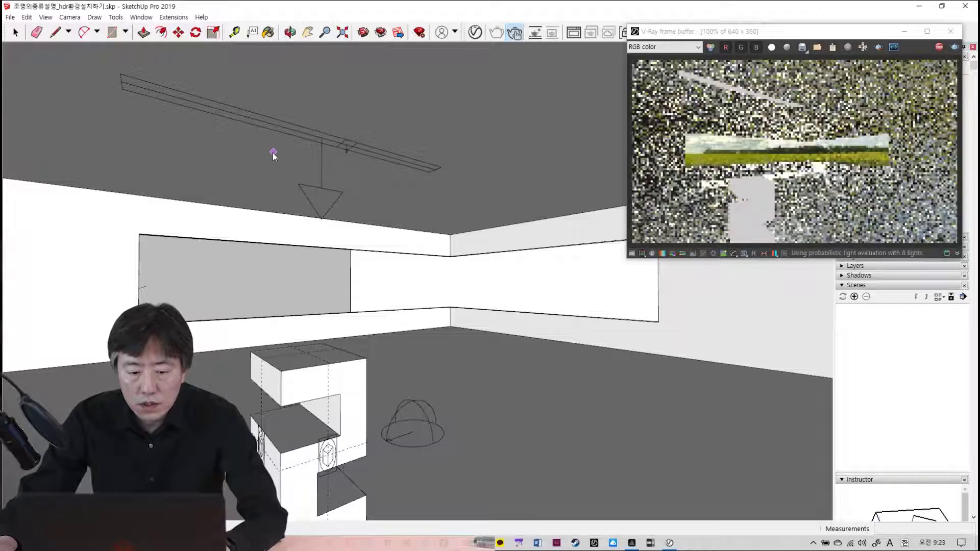
left_click(345, 150)
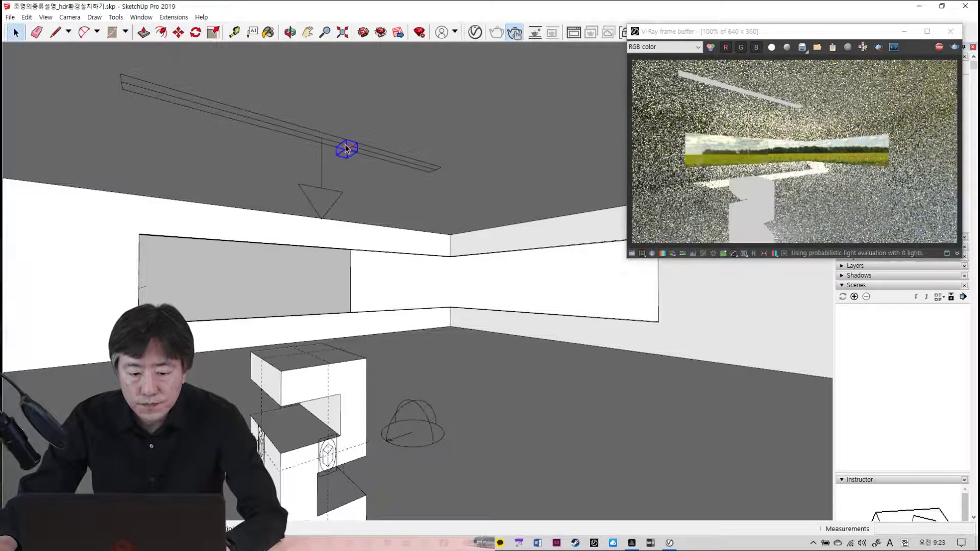
left_click(373, 156)
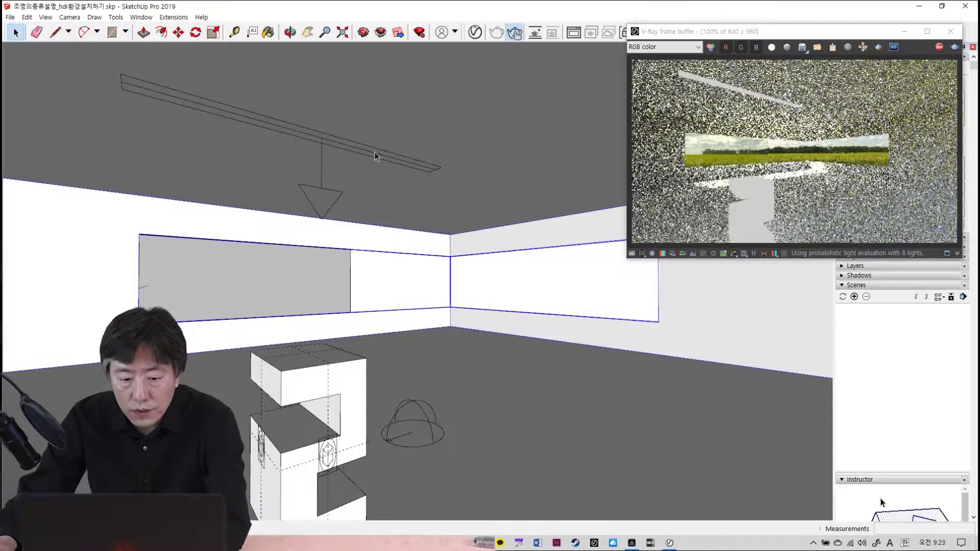
key("Delete")
- Open the room group for editing, with the whole ceiling in view from outside the room's open side
middle_click_drag(460, 198, 472, 233)
scroll(381, 284, "down", 6)
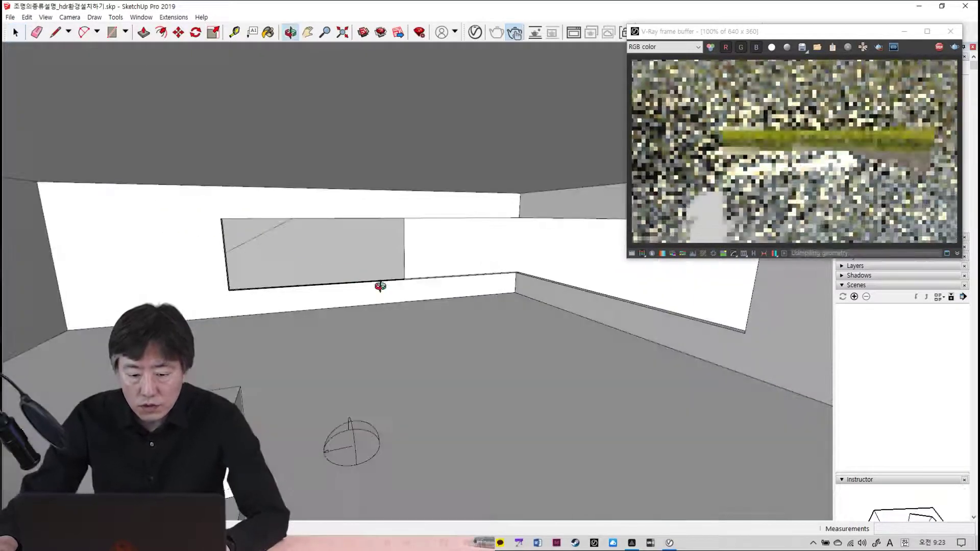
middle_click_drag(391, 285, 387, 236)
scroll(376, 232, "up", 5)
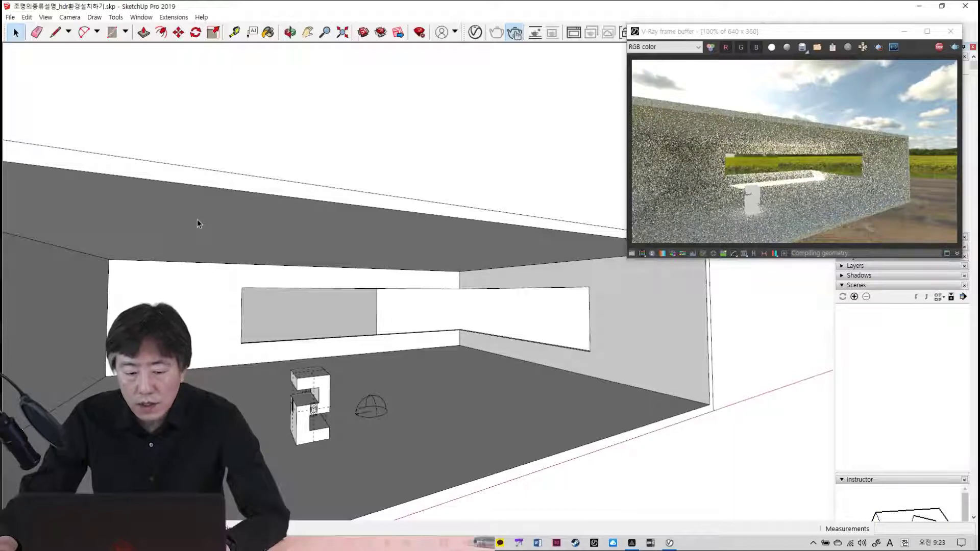
middle_click_drag(197, 219, 189, 241)
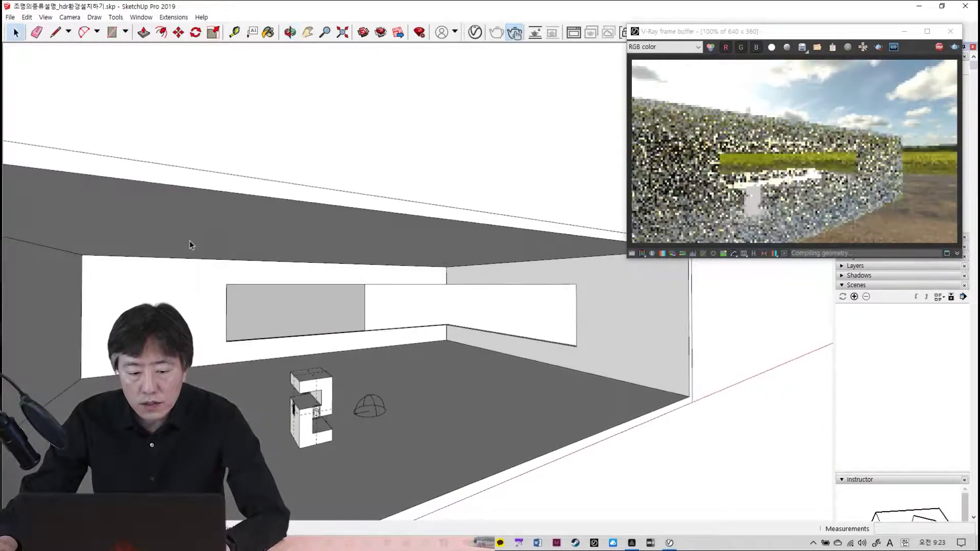
middle_click_drag(359, 237, 302, 212)
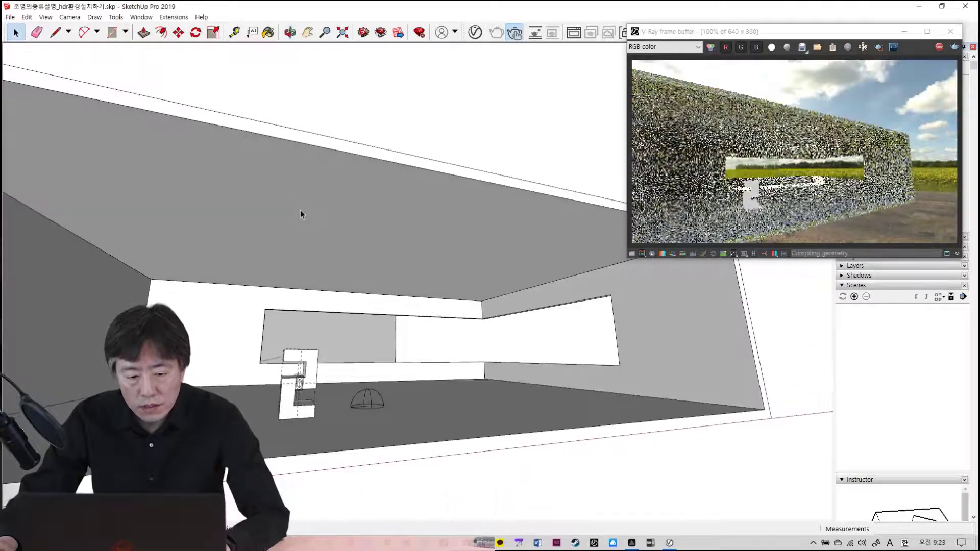
middle_click_drag(332, 247, 407, 263, "shift")
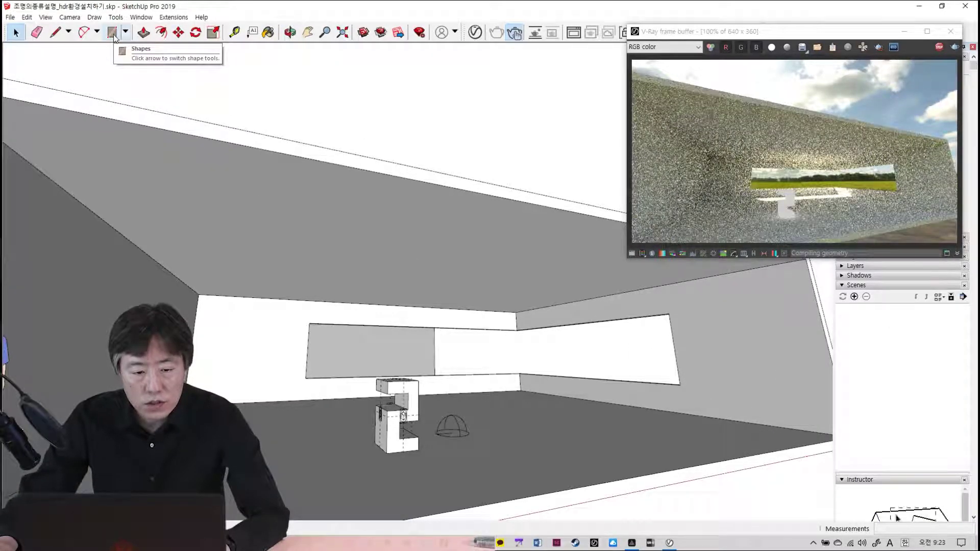
left_click(161, 32)
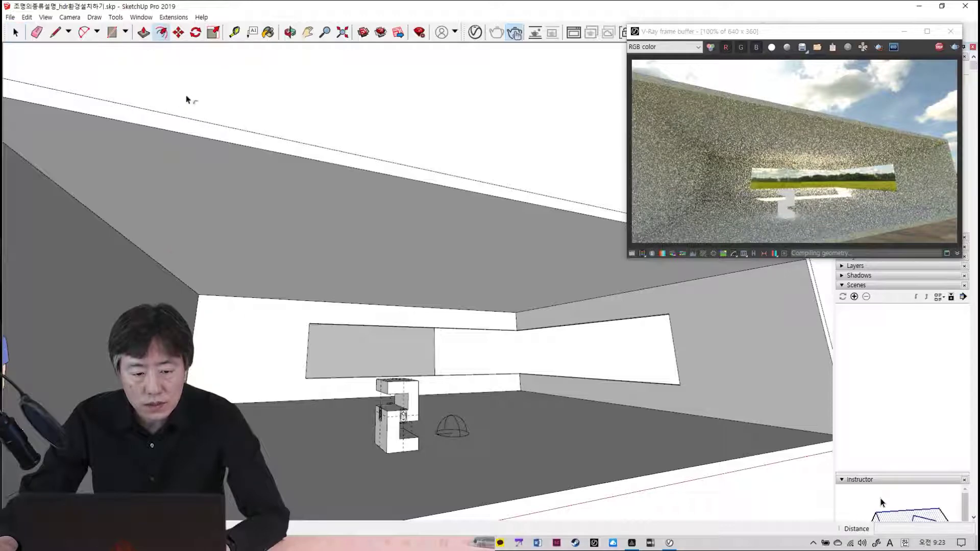
key("space")
left_click(154, 228)
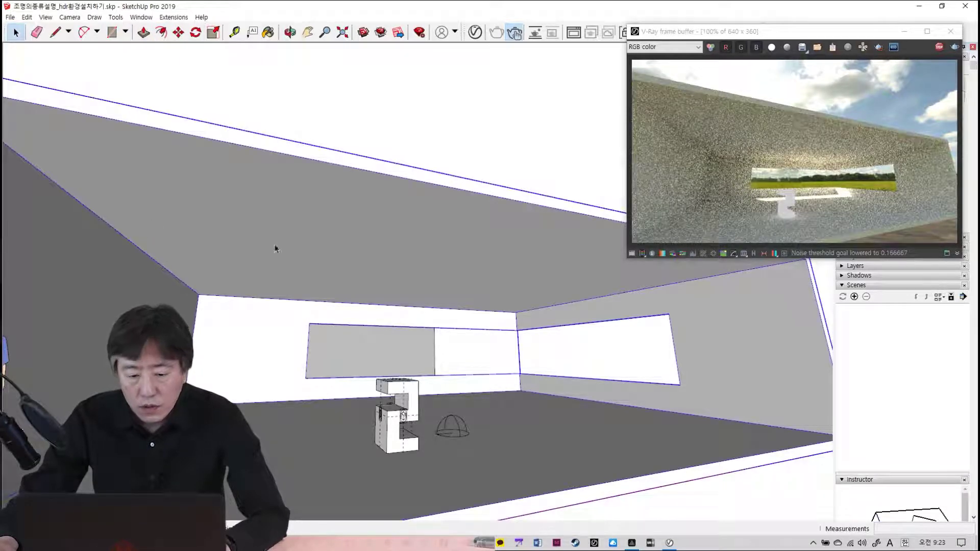
middle_click_drag(276, 249, 403, 285)
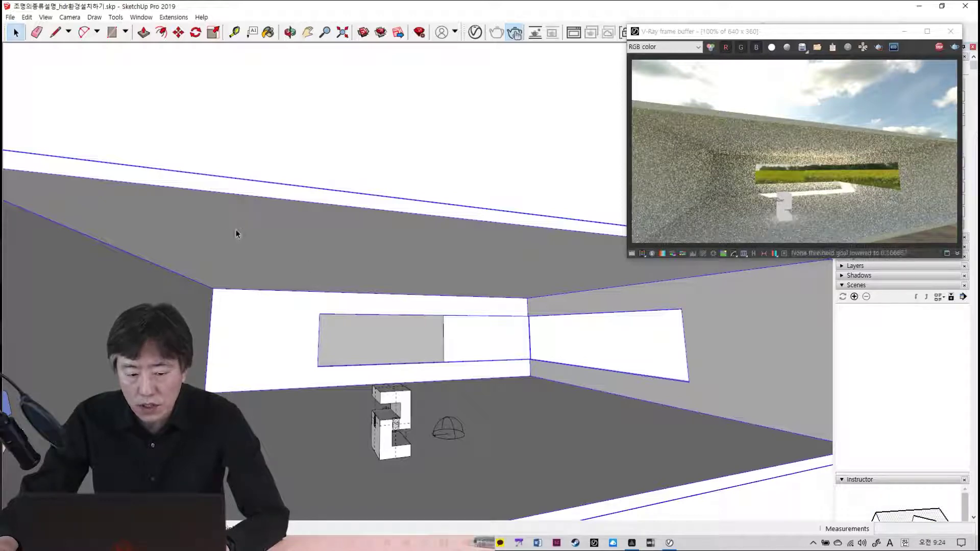
mouse_move(240, 232)
middle_mouse_down()
mouse_move(254, 219)
mouse_move(267, 229)
mouse_move(253, 204)
middle_mouse_up()
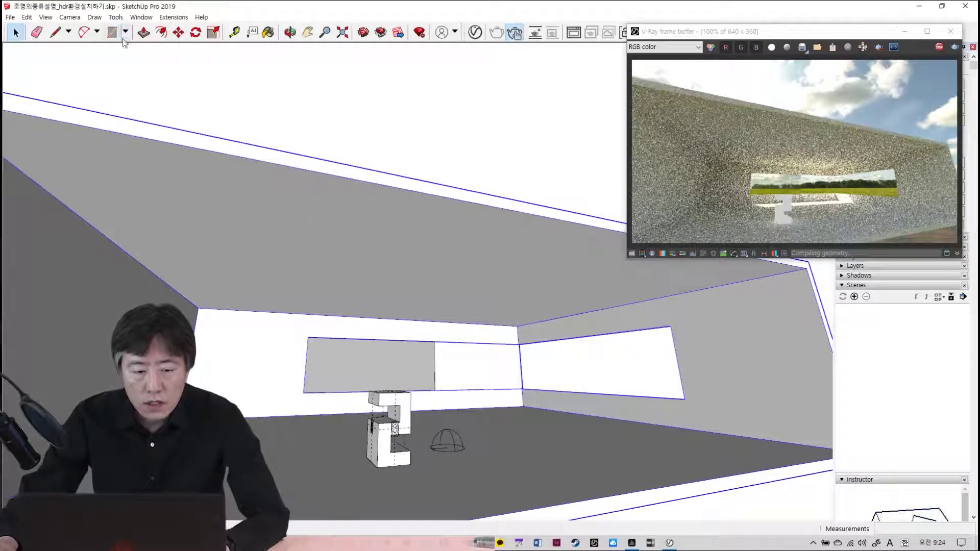
key("ctrl+t")
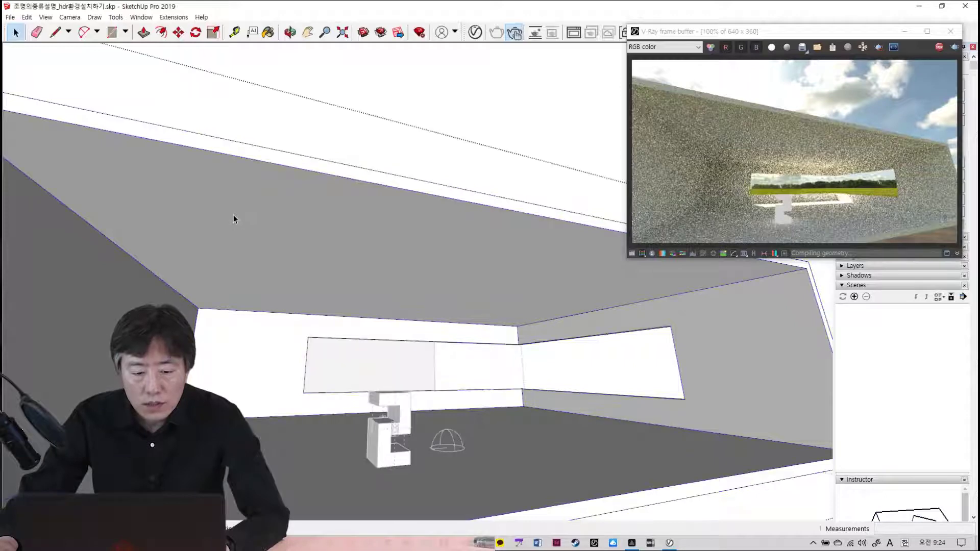
- Offset the ceiling face's outline inward by 1500 mm
left_click(390, 245)
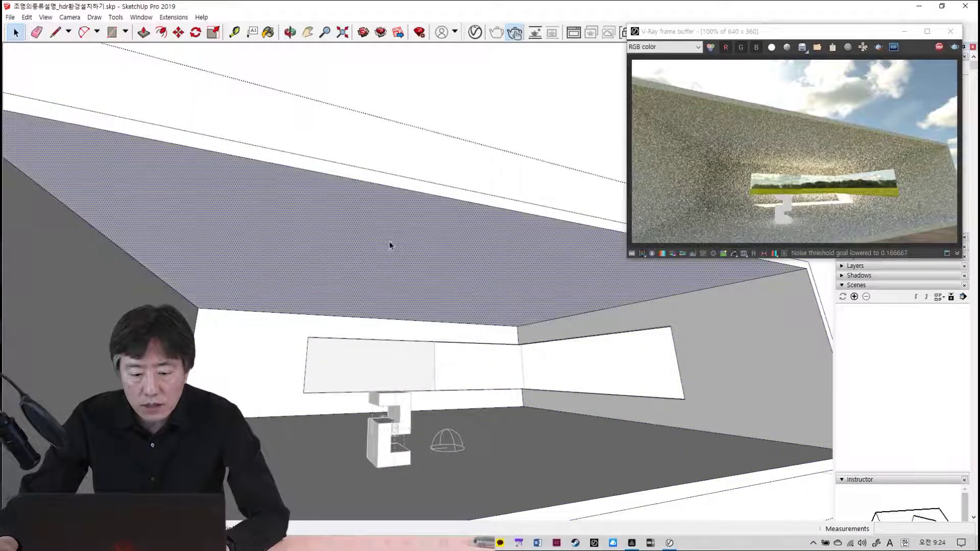
left_click(162, 34)
left_click(82, 215)
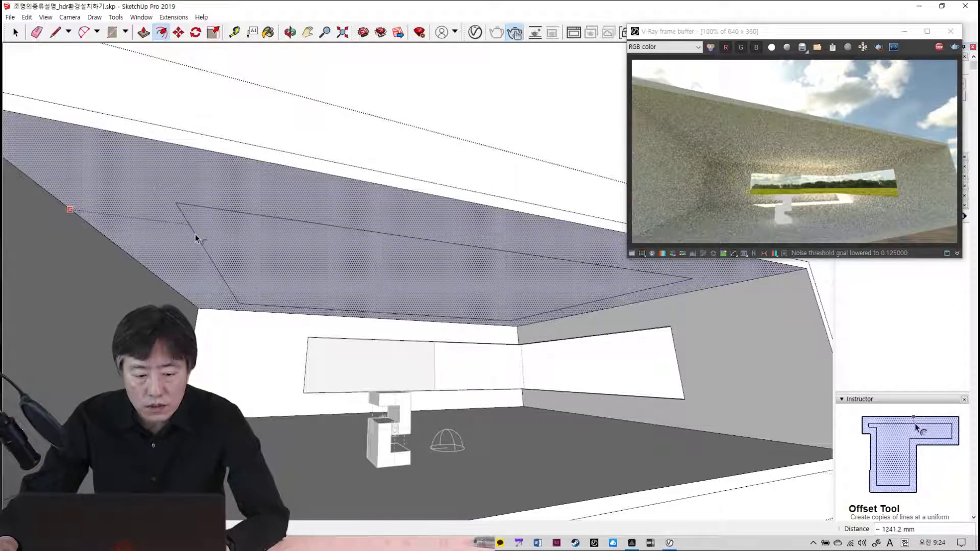
type("1500")
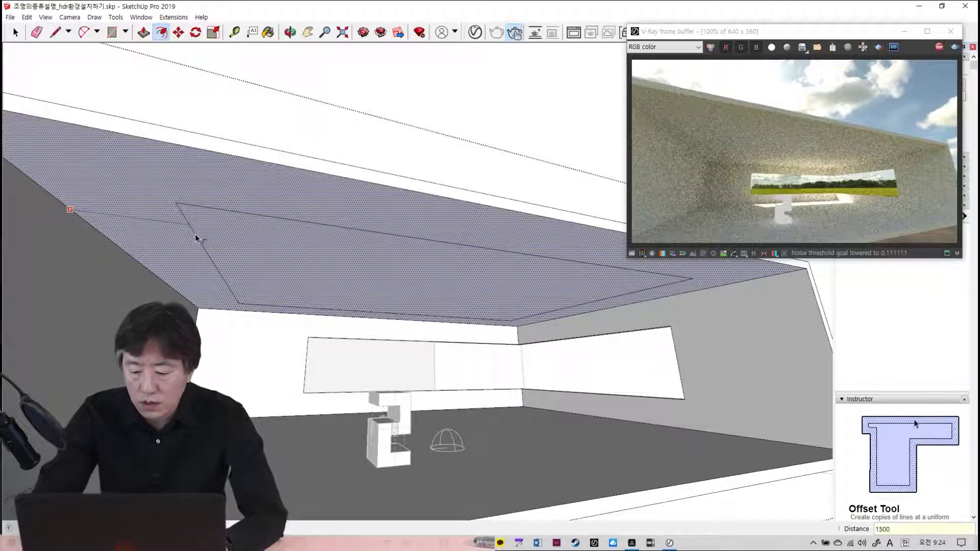
key("Return")
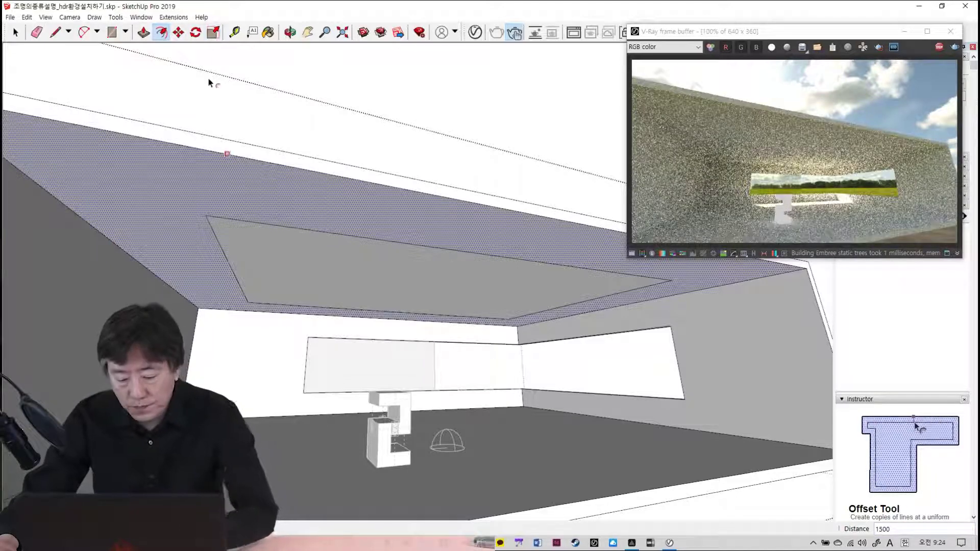
- Push the inset ceiling rectangle 150 mm through the slab to cut an opening, and close the room group
key("p")
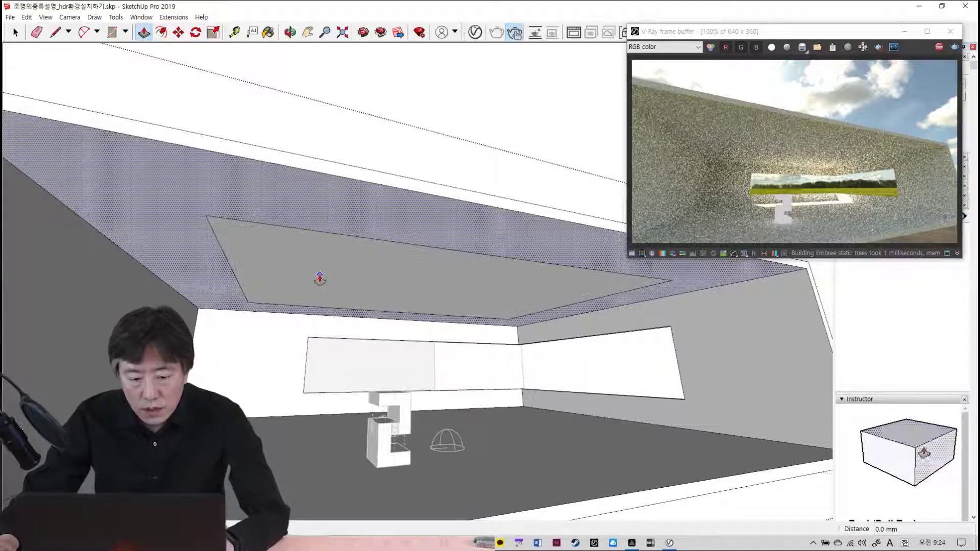
key("space")
left_click(319, 271)
key("p")
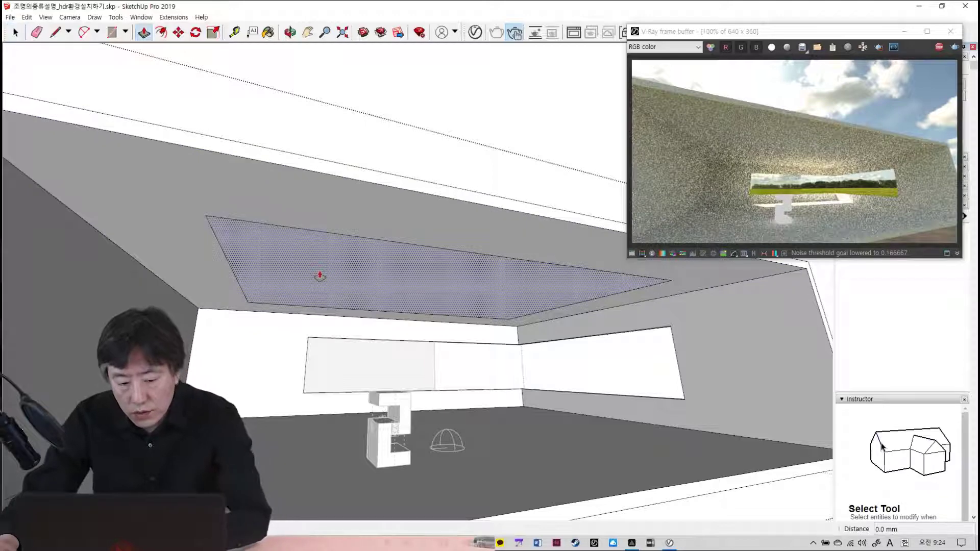
left_click(320, 276)
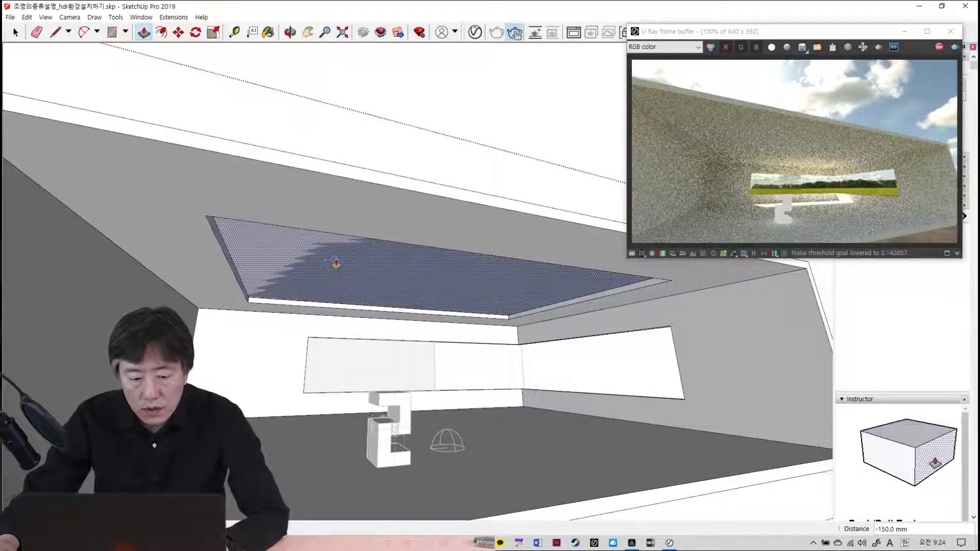
left_click(341, 256)
middle_click_drag(392, 285, 377, 353)
scroll(391, 288, "up", 5)
scroll(376, 353, "down", 10)
key("space")
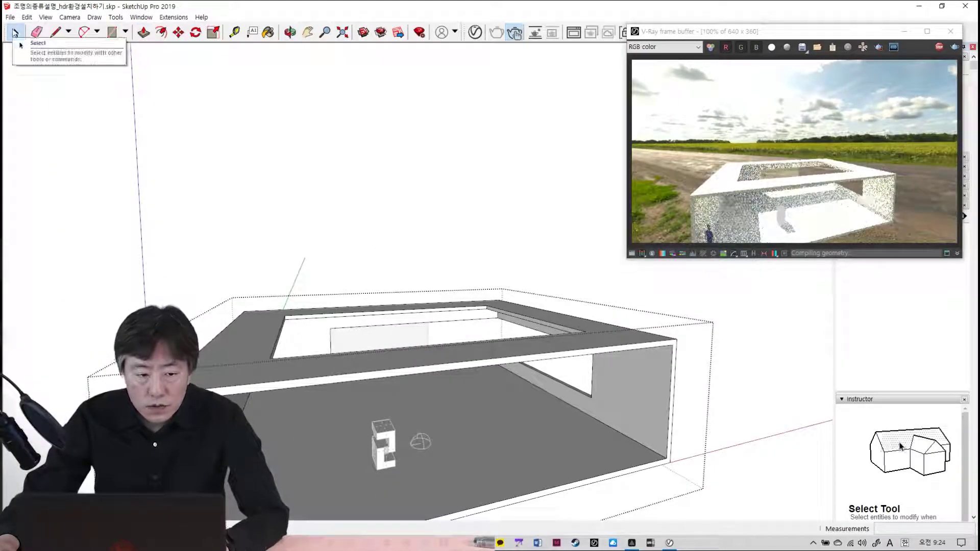
left_click(379, 242)
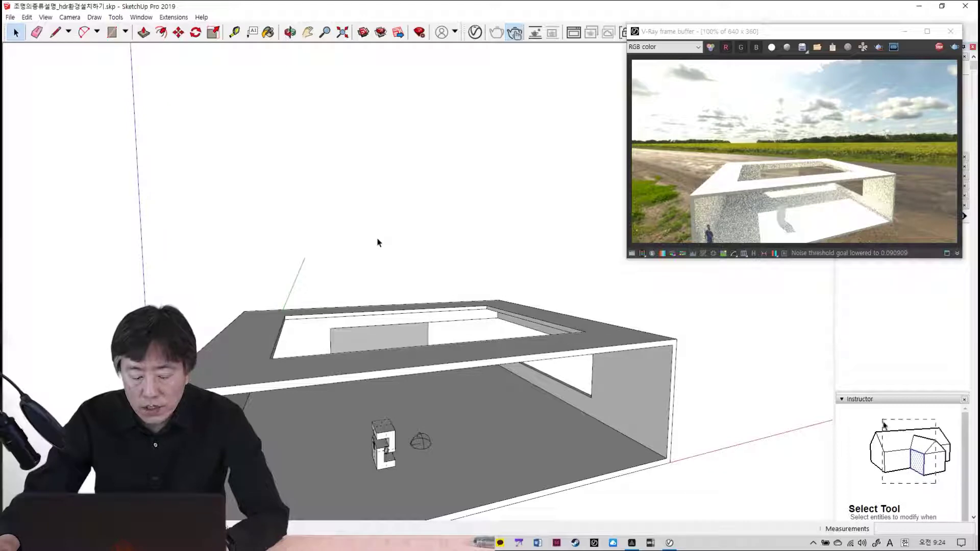
- Draw a 12000 × 9000 mm rectangle over the whole roof, covering the opening
left_click(417, 358)
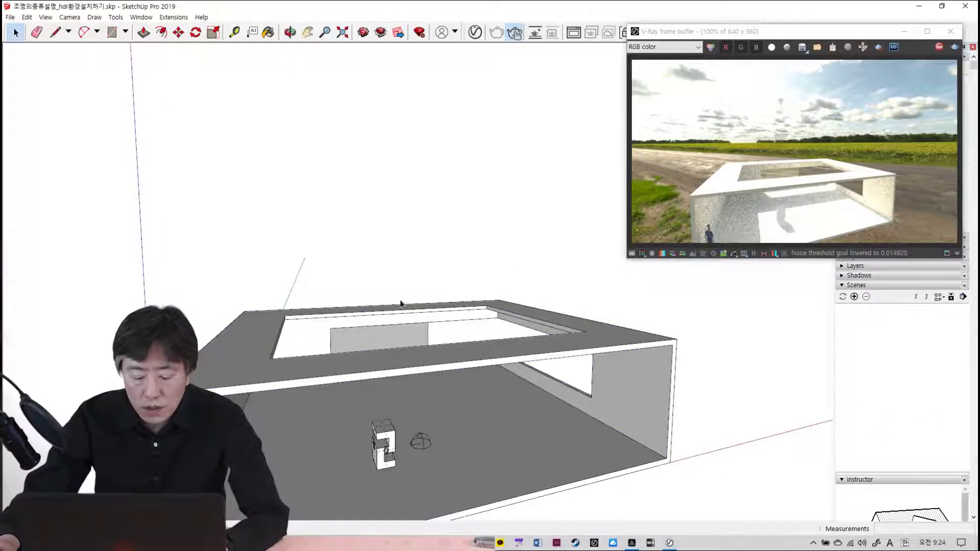
mouse_move(401, 303)
middle_mouse_down()
mouse_move(344, 352)
mouse_move(305, 324)
middle_mouse_up()
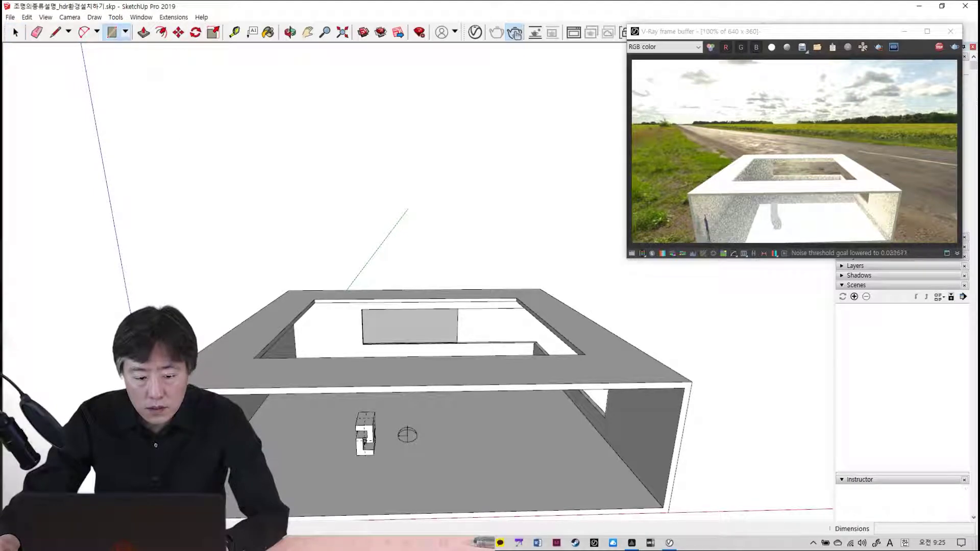
left_click(143, 390)
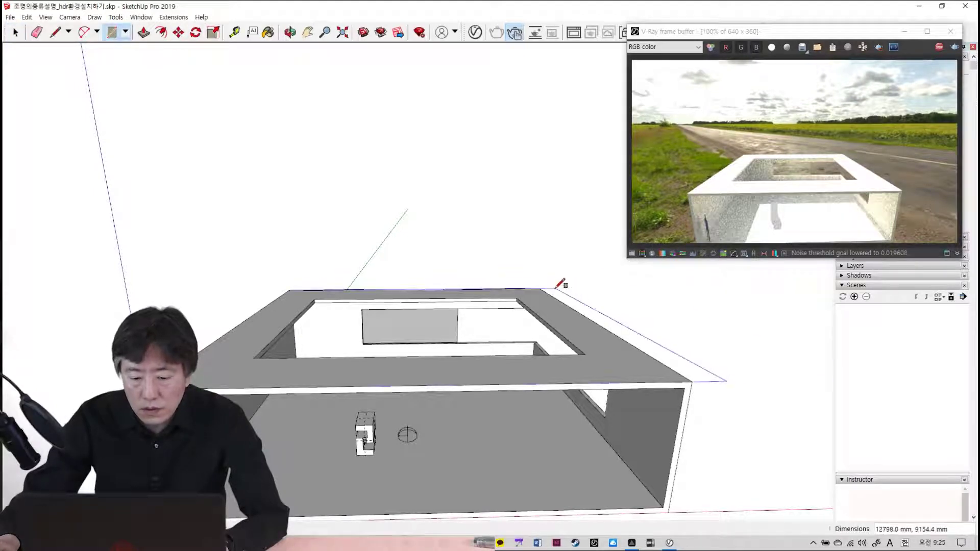
left_click(540, 289)
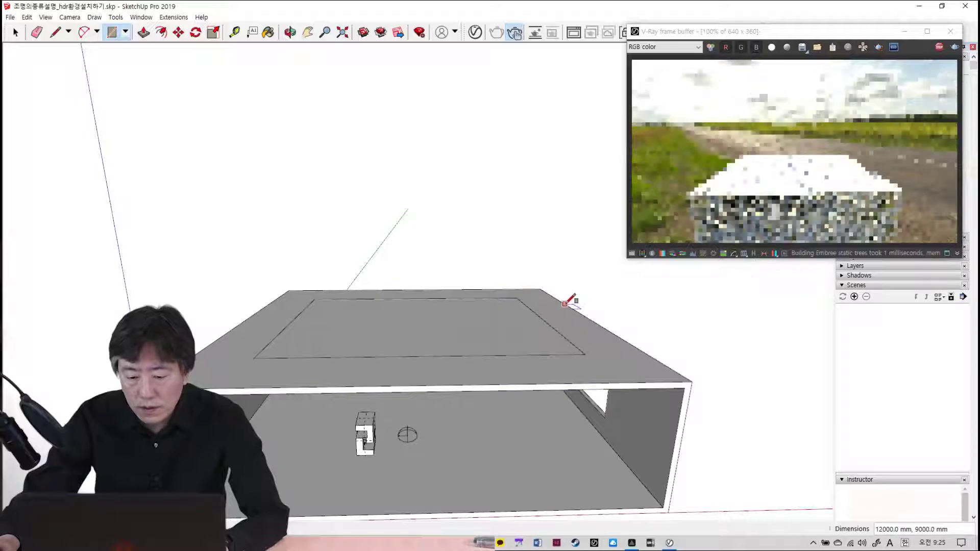
- Extrude the roof rectangle upward by 150 mm to make a cover slab
key("p")
left_click(568, 325)
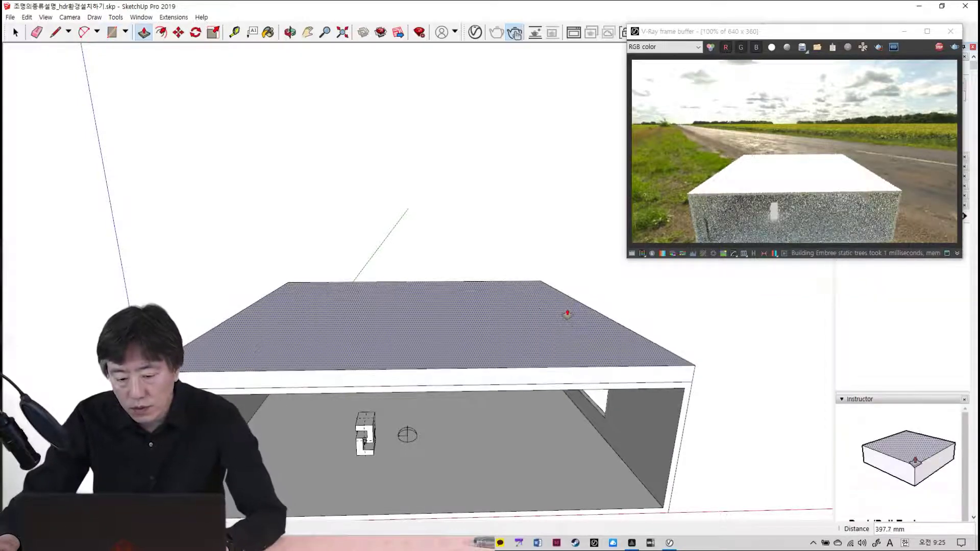
type("150")
key("Return")
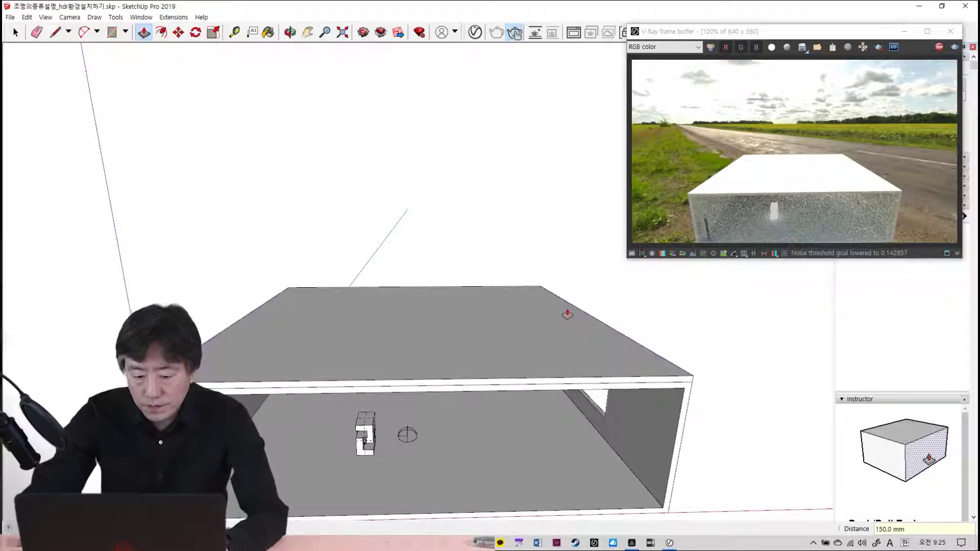
key("space")
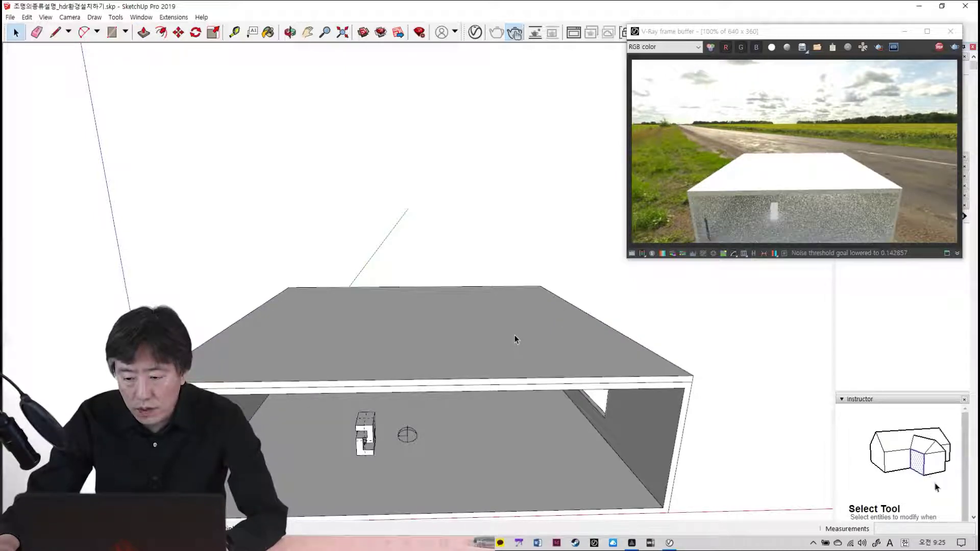
- Raise the whole cover slab 150 mm above the room's roof
left_click(515, 336)
triple_click(515, 337)
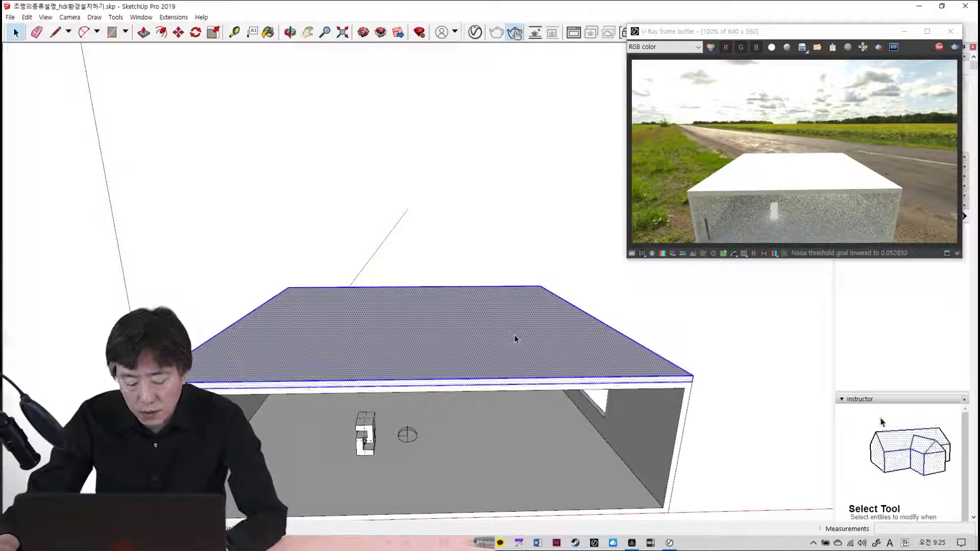
key("m")
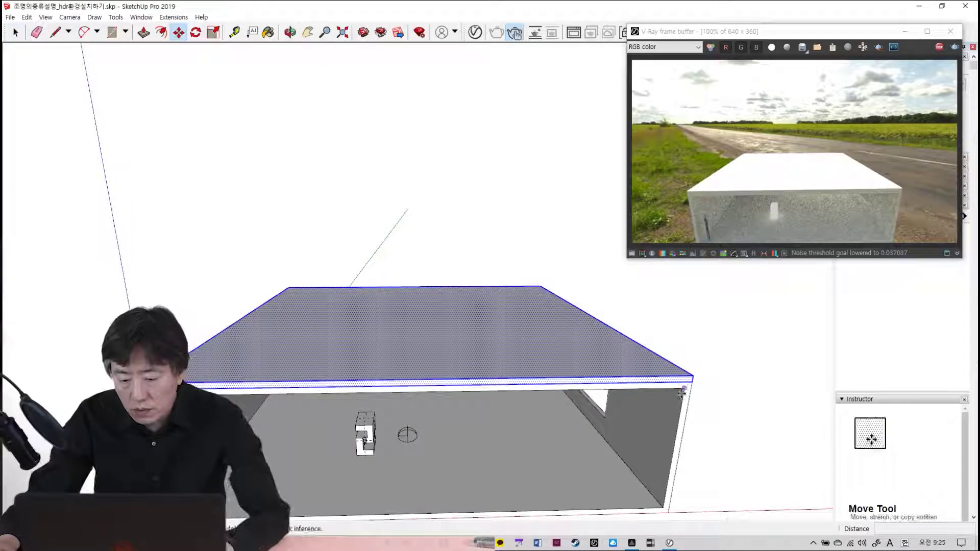
left_click(682, 388)
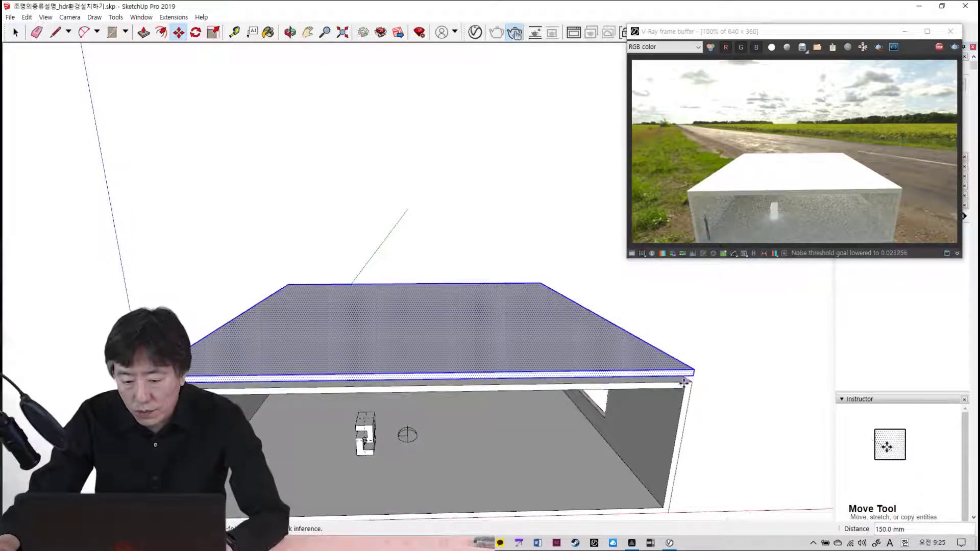
left_click(685, 382)
- Place a narrow V-Ray rectangle light on the ceiling's underside along the full length of one long edge of the opening
middle_click_drag(541, 398, 557, 238)
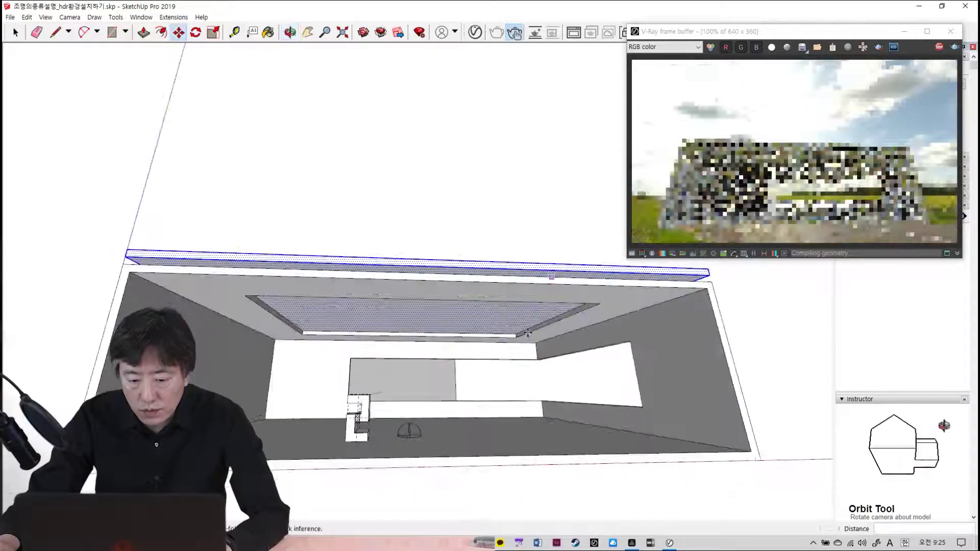
scroll(530, 333, "up", 4)
middle_click_drag(530, 333, 541, 246)
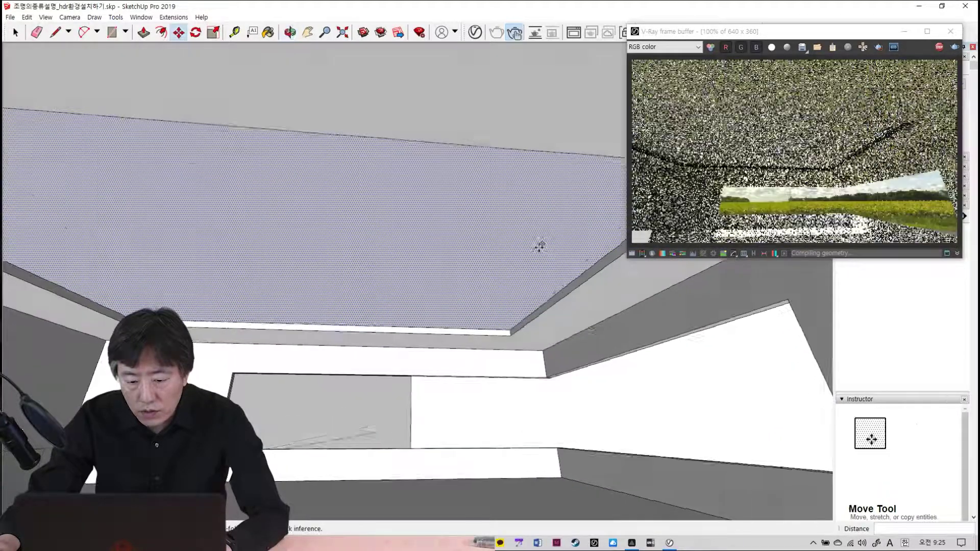
scroll(531, 266, "down", 3)
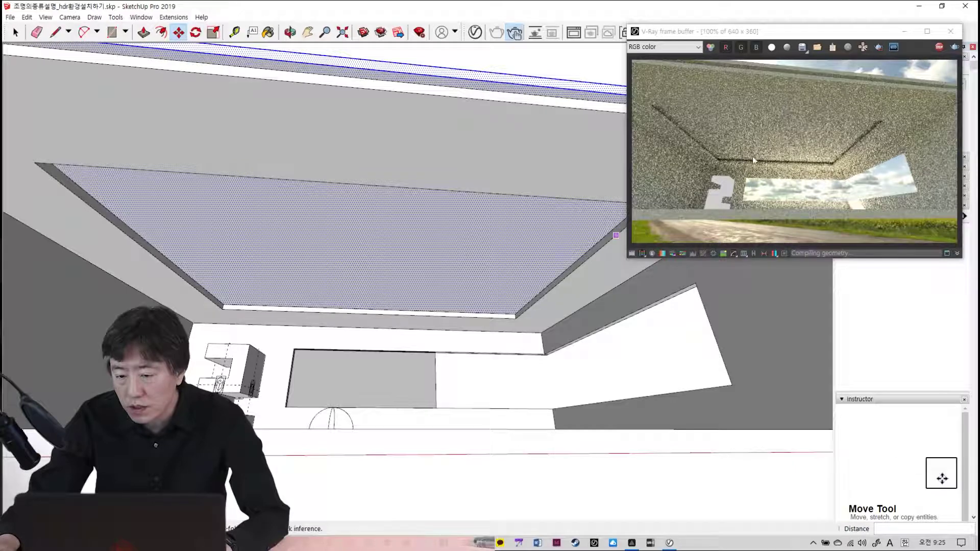
key("space")
middle_click_drag(492, 256, 372, 236)
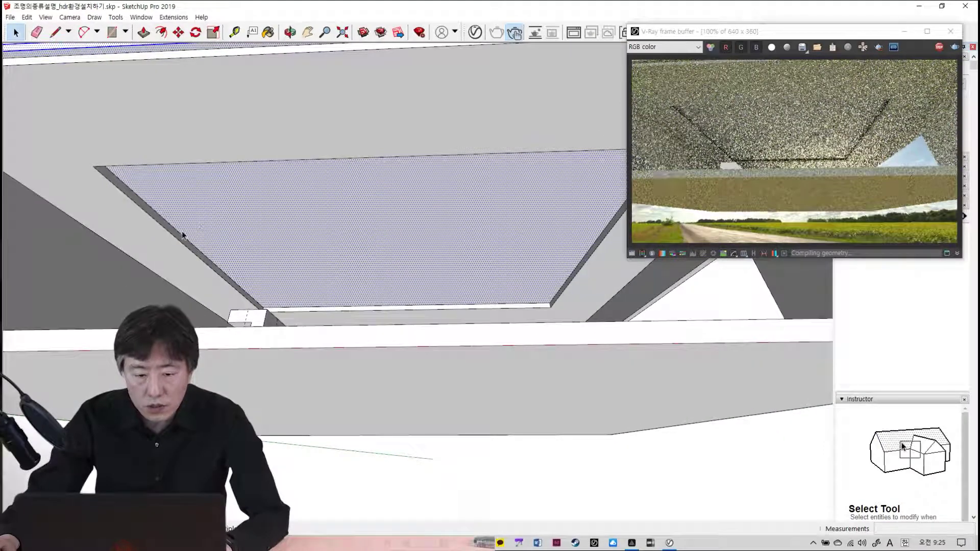
left_click_drag(739, 35, 744, 69)
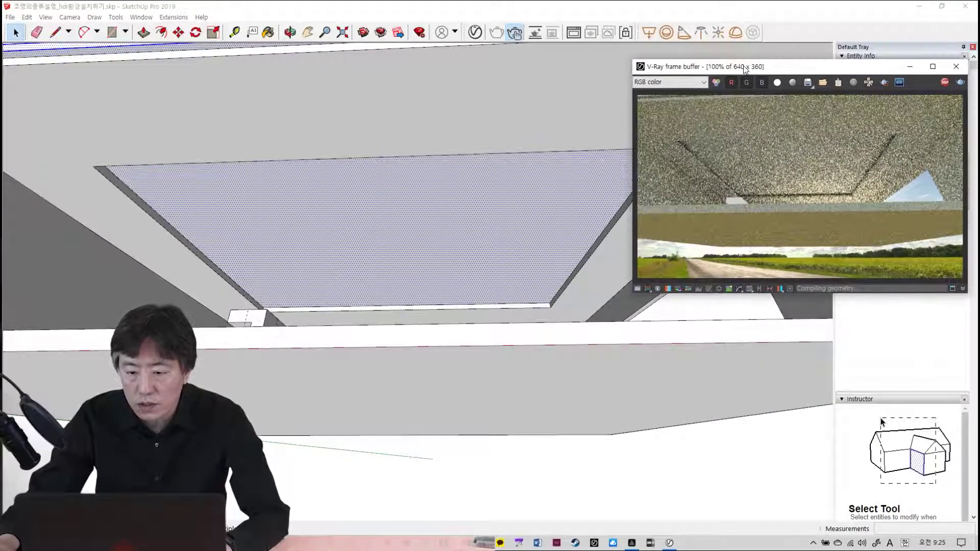
left_click(650, 33)
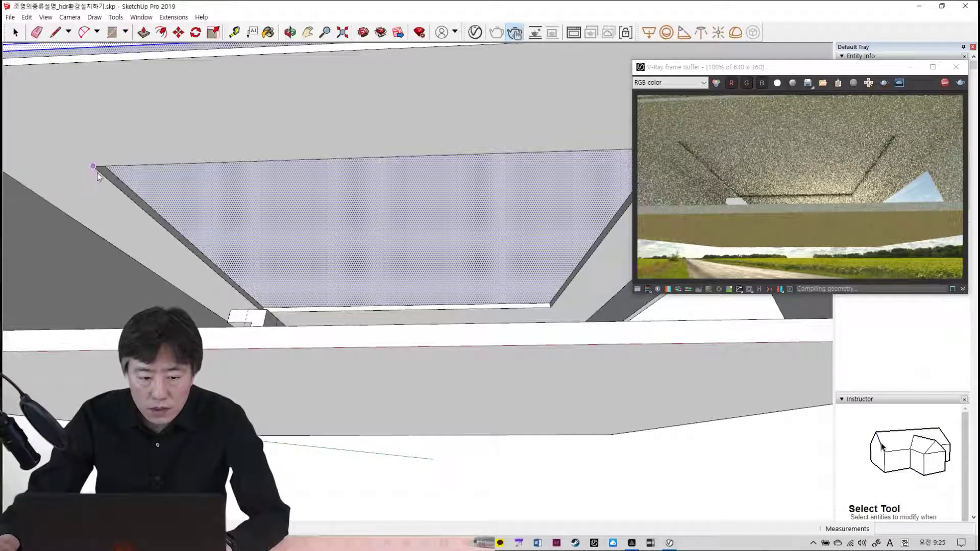
left_click(93, 166)
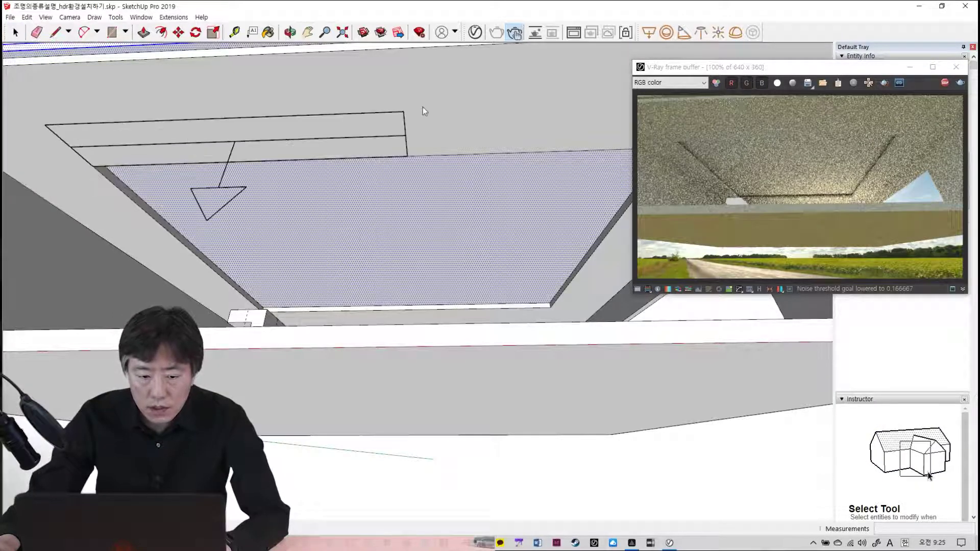
middle_click_drag(587, 139, 405, 127)
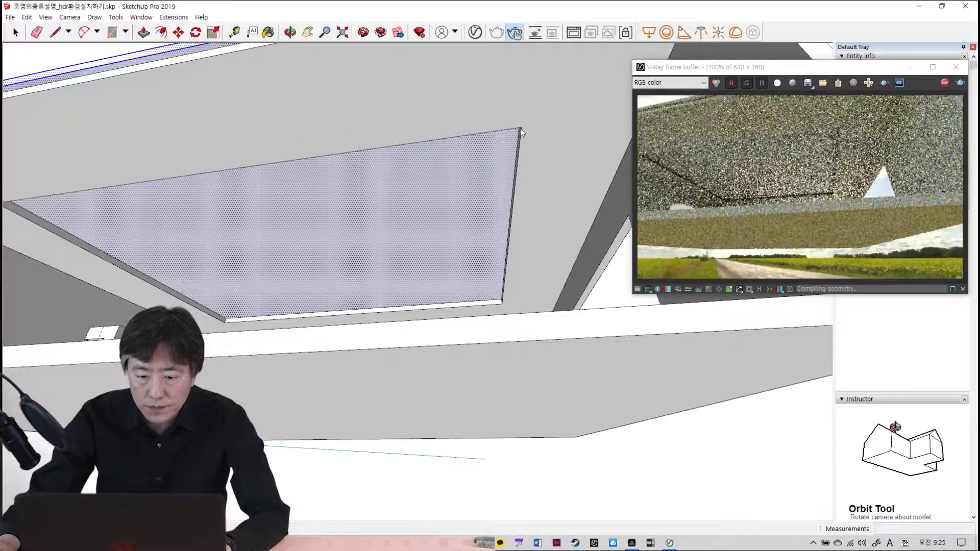
left_click(522, 118)
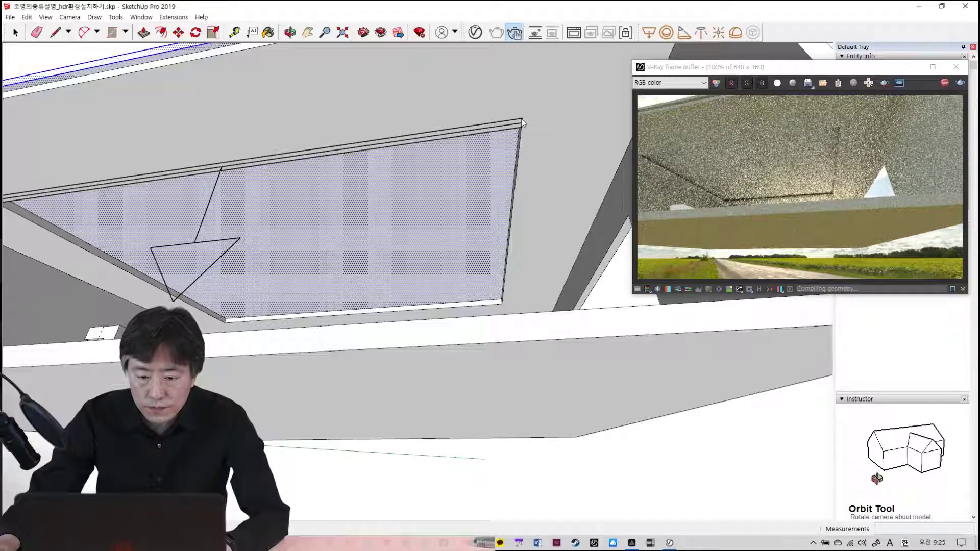
- Move the strip light slightly outward, away from the edge of the ceiling opening
middle_click_drag(351, 175, 455, 175)
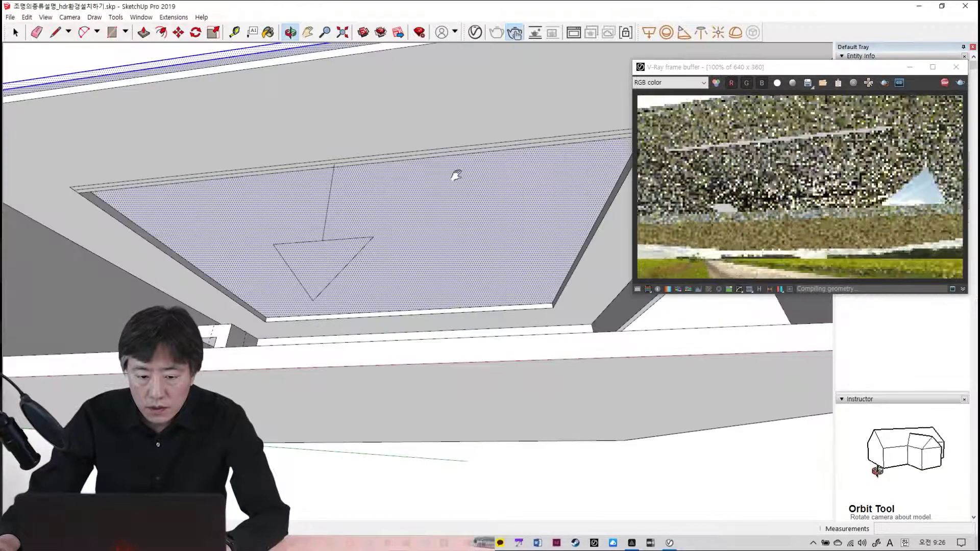
key("space")
left_click(444, 154)
key("m")
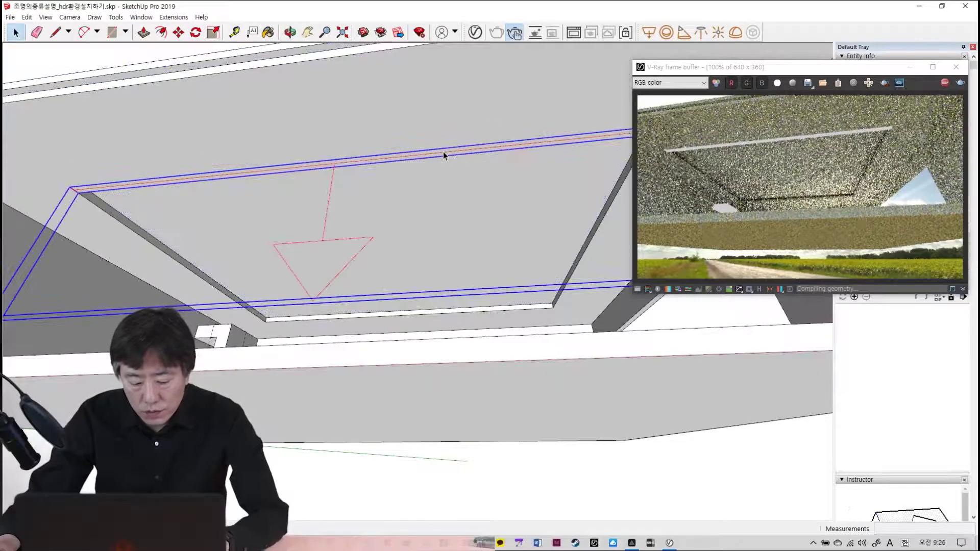
left_click_drag(444, 149, 442, 138)
- Copy the strip light to the opposite long side of the ceiling opening, 6337.5 mm away
middle_click_drag(403, 188, 485, 247)
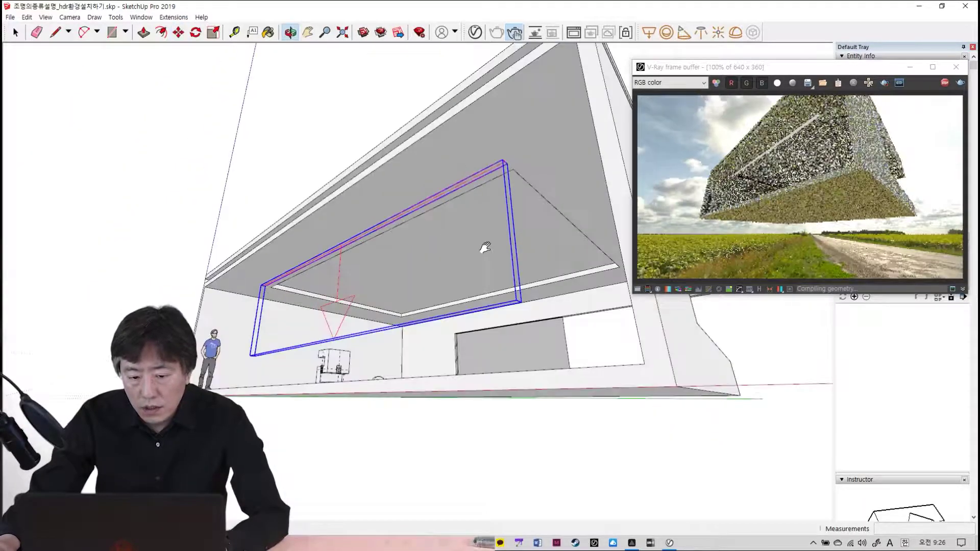
scroll(493, 227, "up", 2)
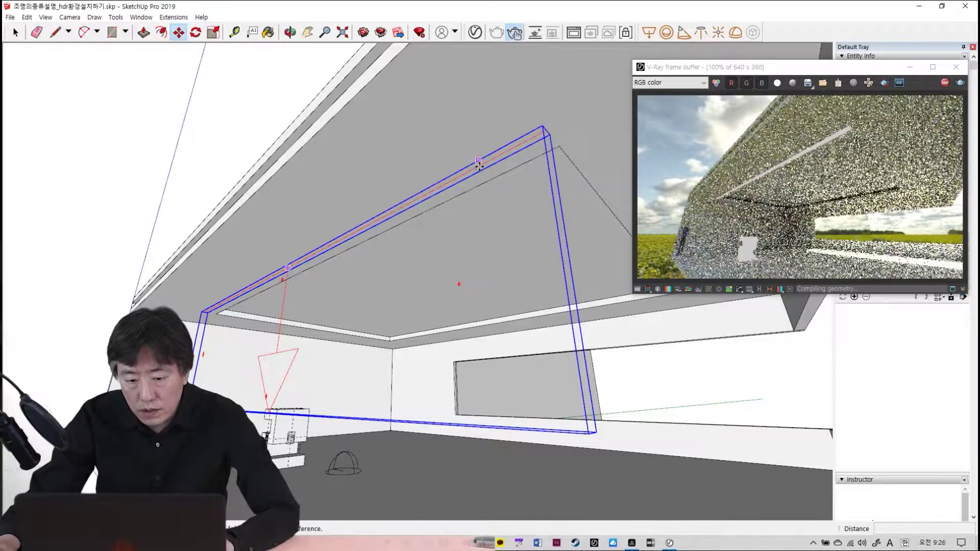
middle_click_drag(466, 192, 430, 158)
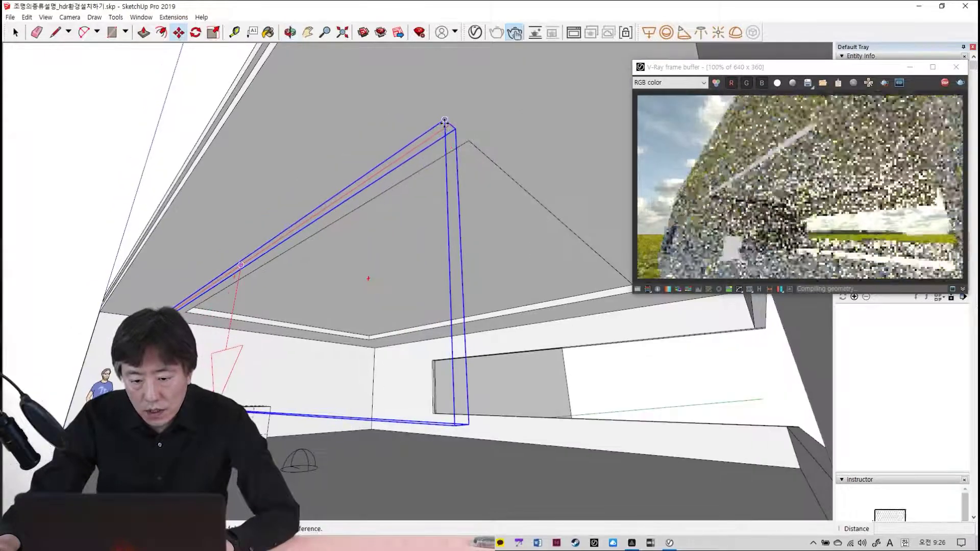
left_click(652, 293)
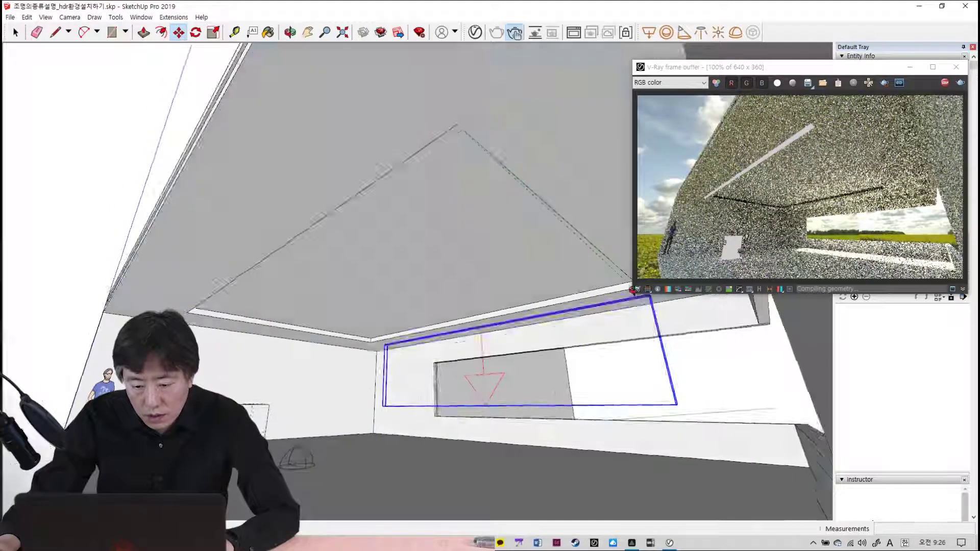
middle_click_drag(652, 293, 361, 278)
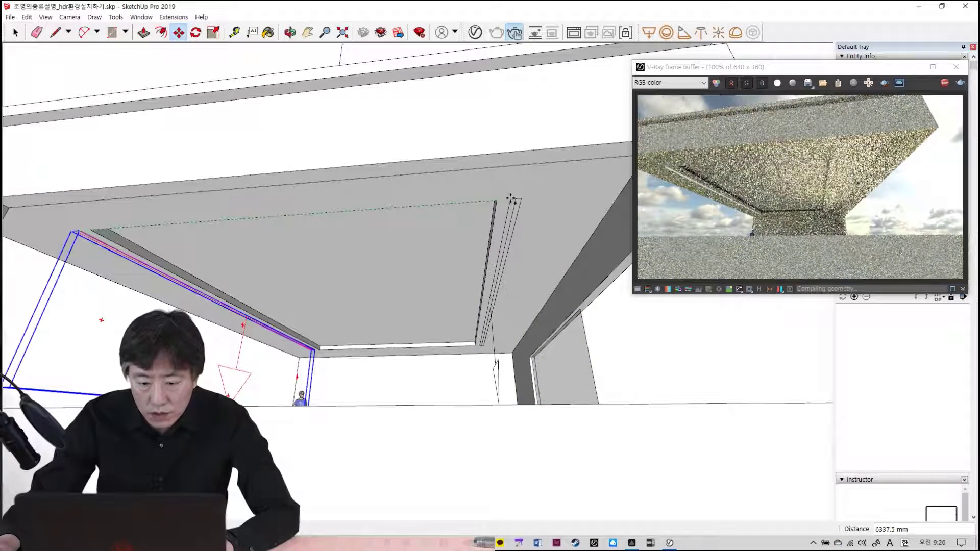
- Place the long strip light's copy, and add a narrow V-Ray rectangle light along one short edge of the ceiling opening
left_click(513, 199)
middle_click_drag(477, 306, 521, 281)
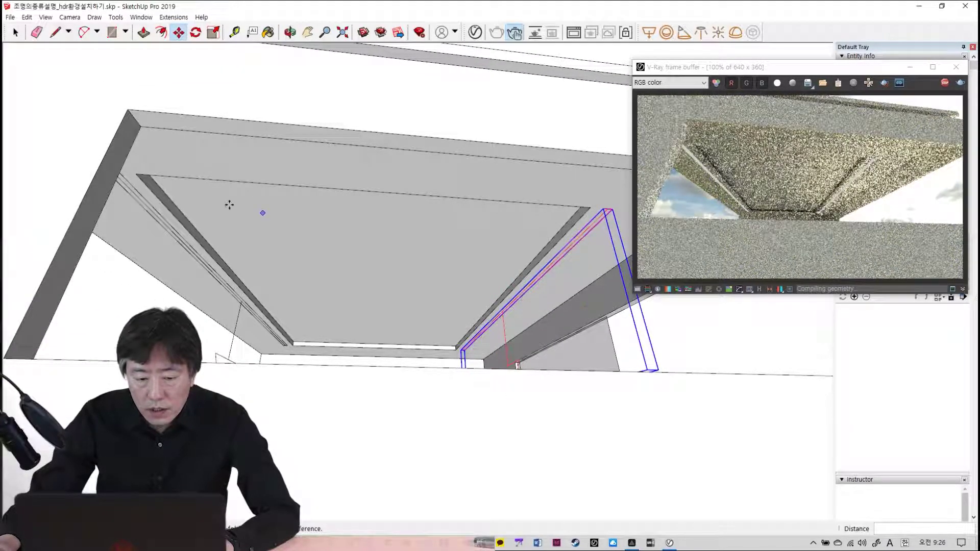
middle_click_drag(170, 168, 171, 185)
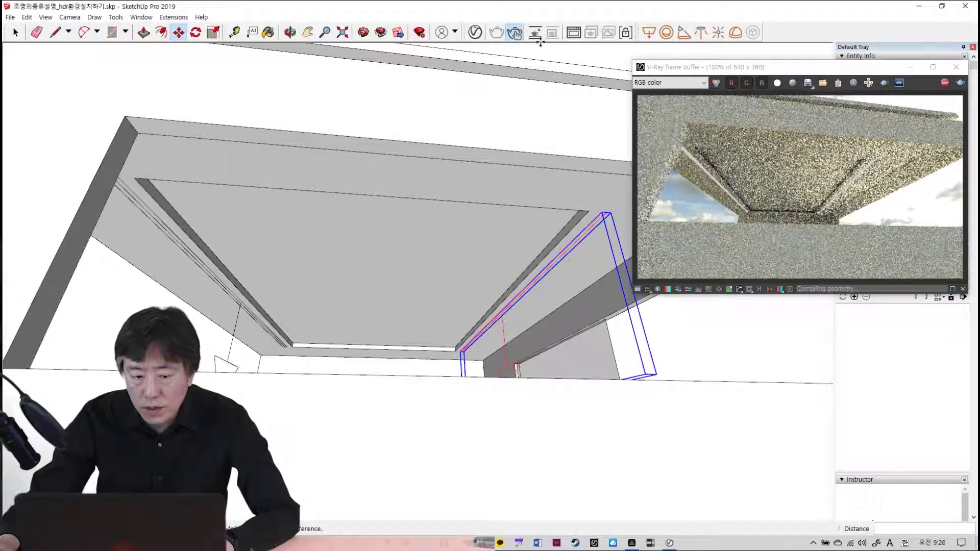
left_click(650, 32)
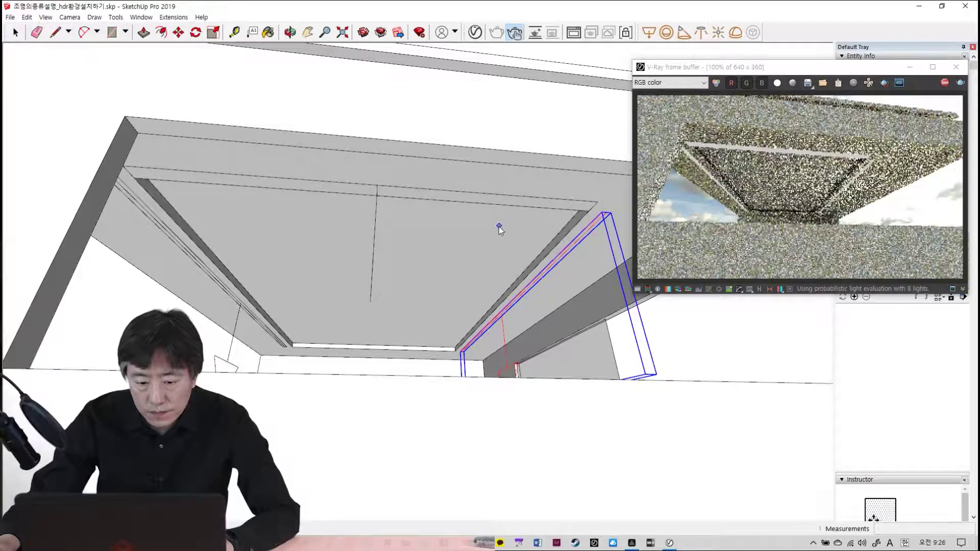
- Move the new short-side strip light slightly outward, away from the edge of the ceiling opening
middle_click_drag(498, 225, 360, 198)
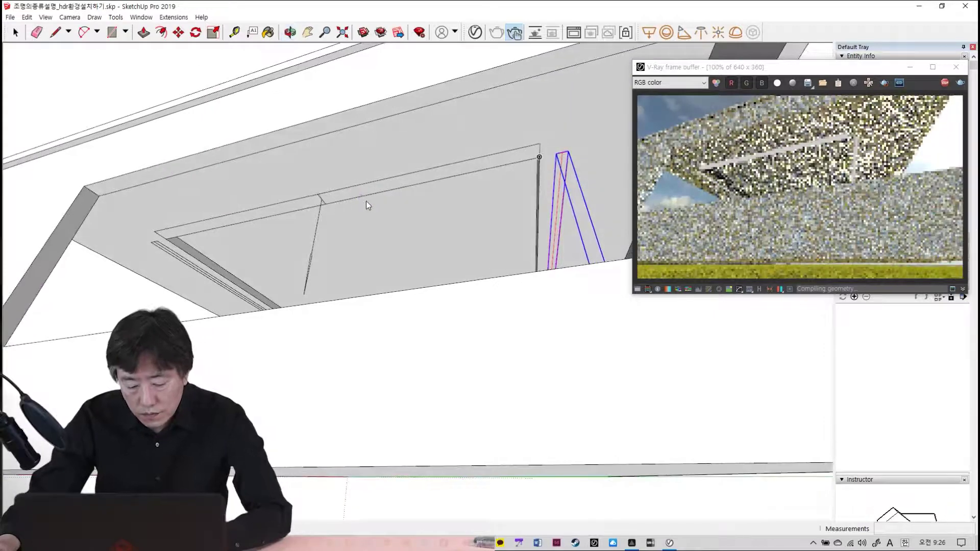
key("m")
key("space")
left_click(401, 179)
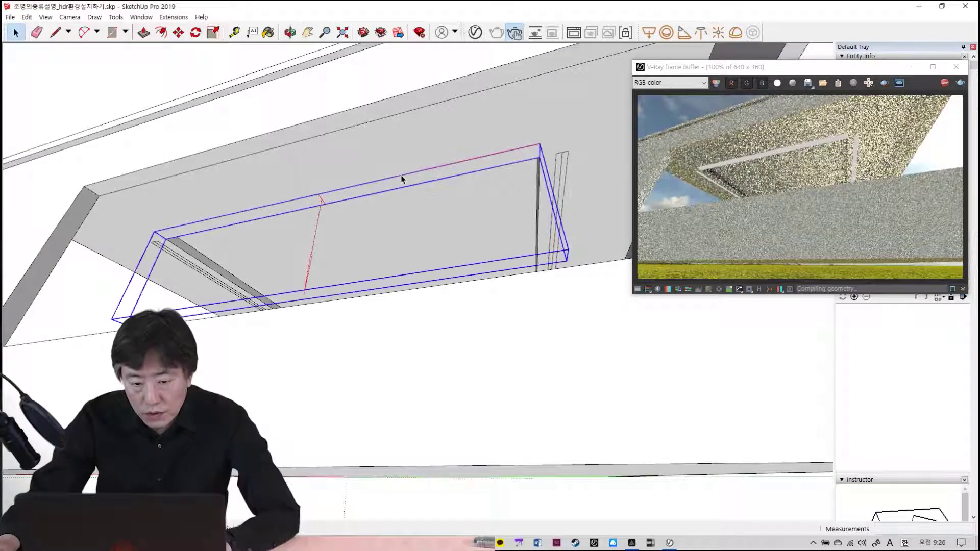
key("m")
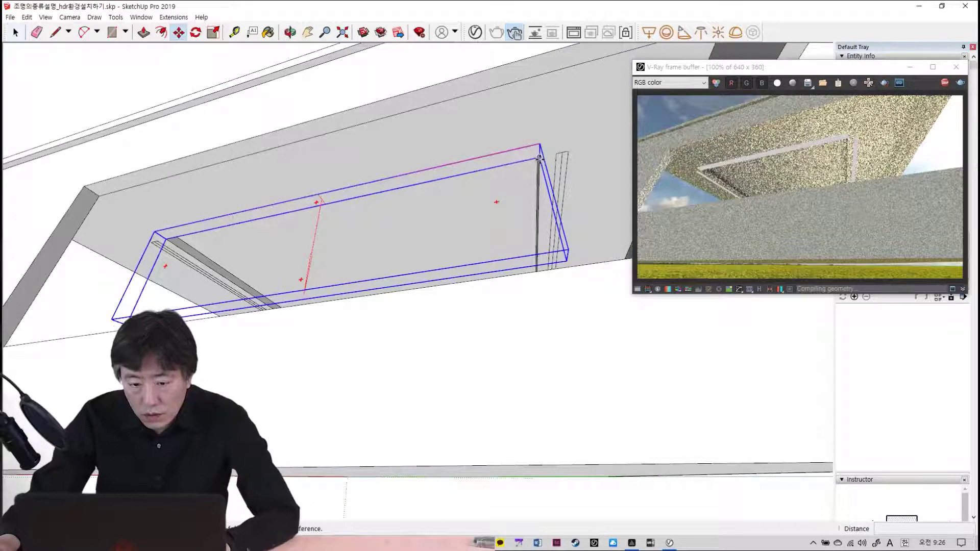
left_click(540, 159)
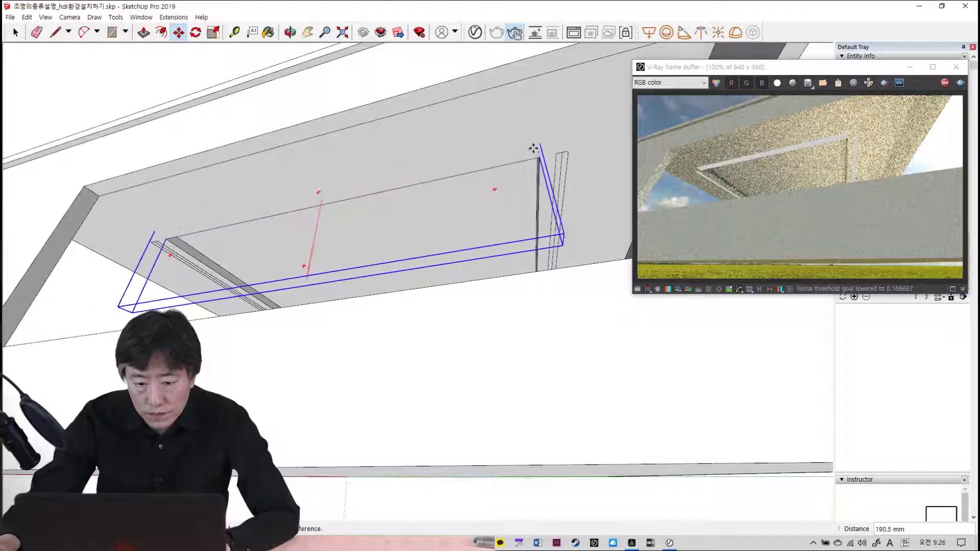
scroll(544, 150, "up", 1)
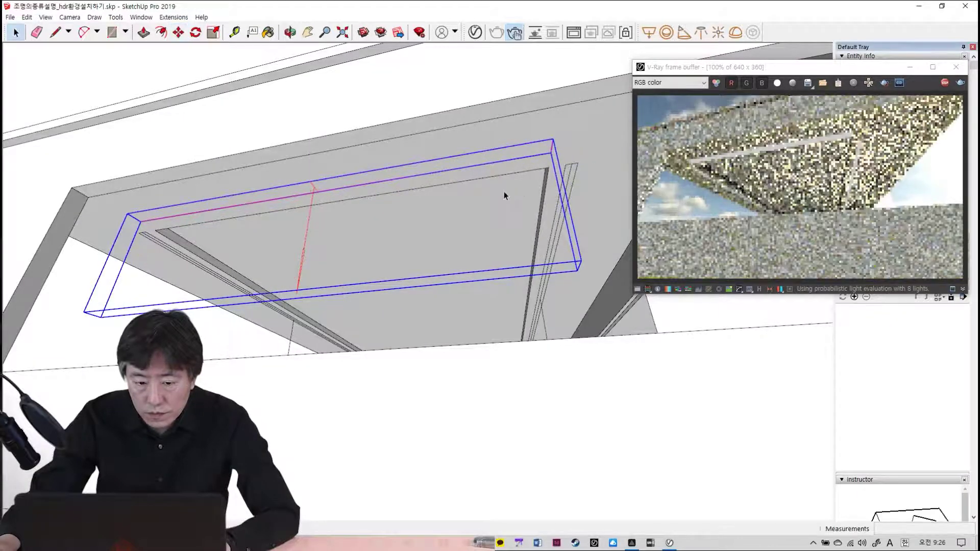
- Copy the short-side strip light along the red axis to the opposite short side of the opening, about 9625 mm away
middle_click_drag(396, 217, 268, 262)
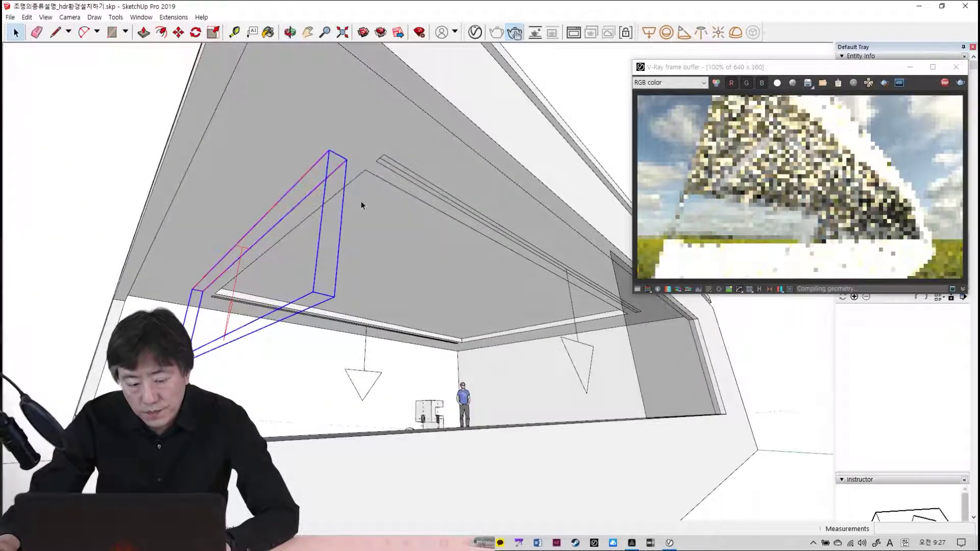
middle_click_drag(364, 203, 338, 211)
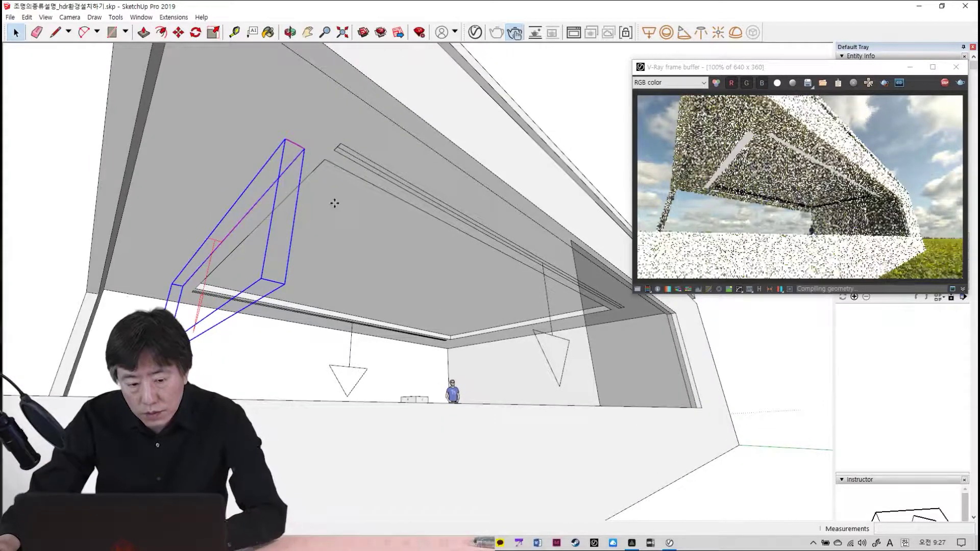
key("m")
left_click(285, 139)
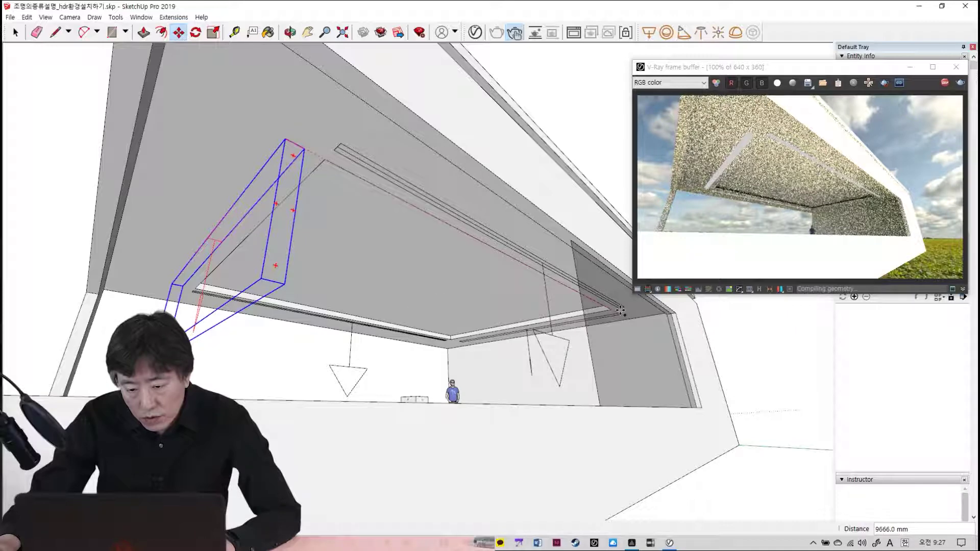
middle_click_drag(621, 311, 629, 314)
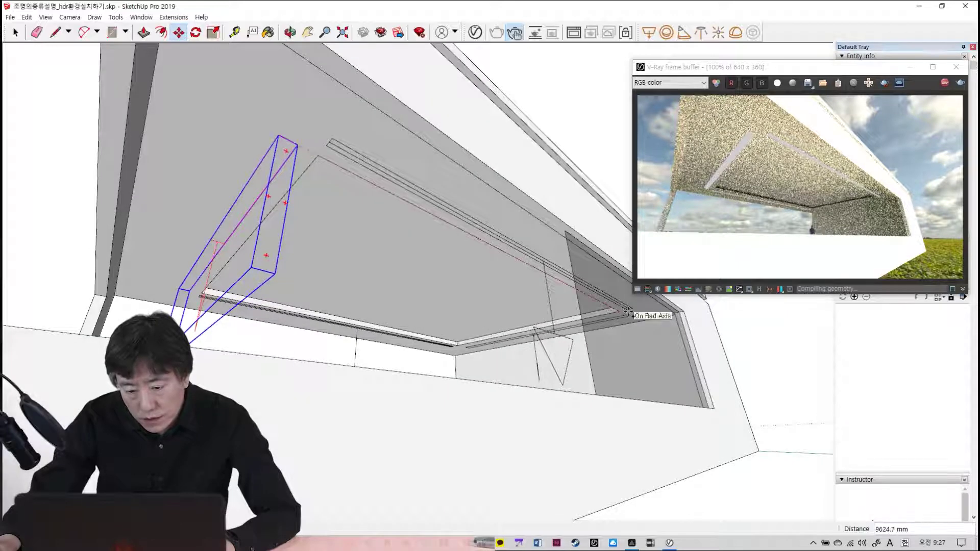
left_click(629, 312)
middle_click_drag(630, 313, 301, 278)
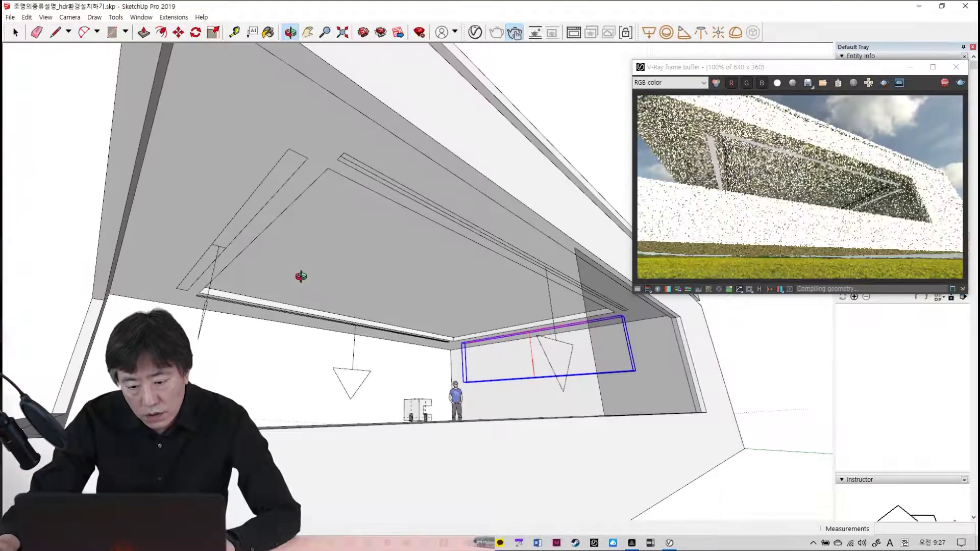
- Select only the four strip lights around the opening and raise them about 300 mm into the gap between the roof and cover slab
key("space")
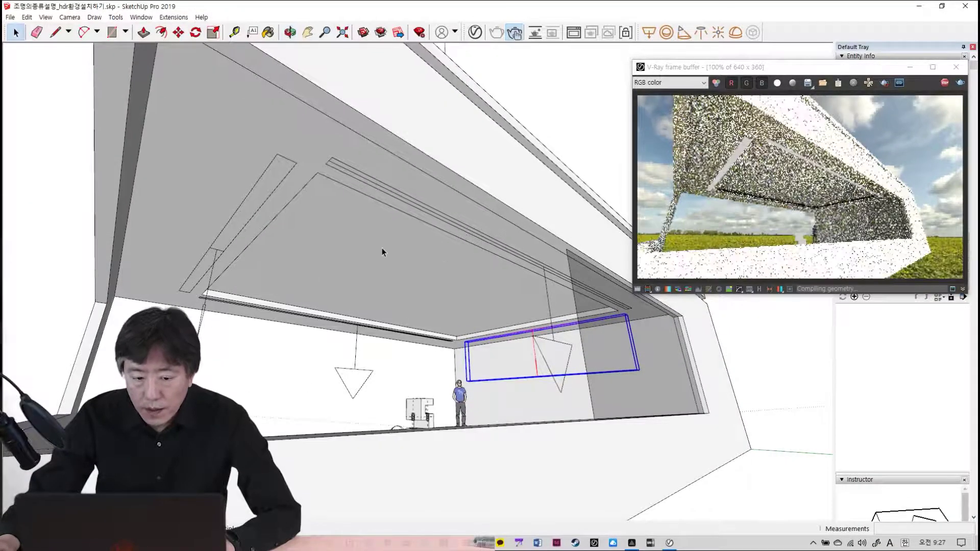
left_click(278, 181)
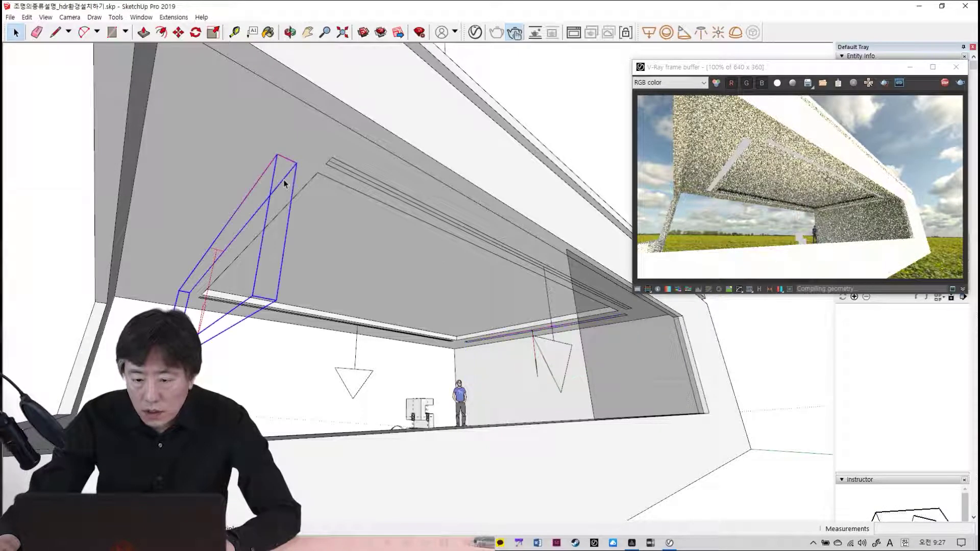
left_click(443, 216)
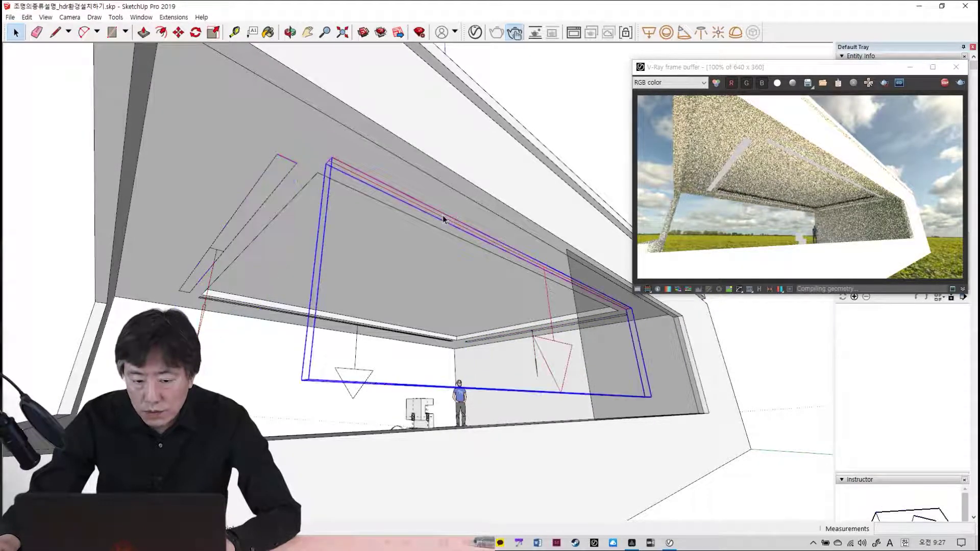
left_click(290, 176, "shift")
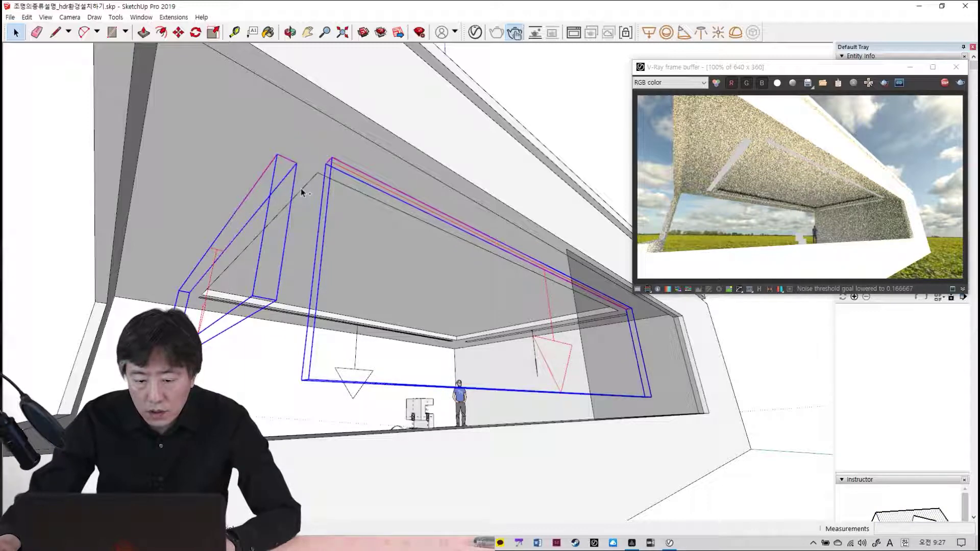
left_click(595, 321, "shift")
left_click(570, 327, "shift")
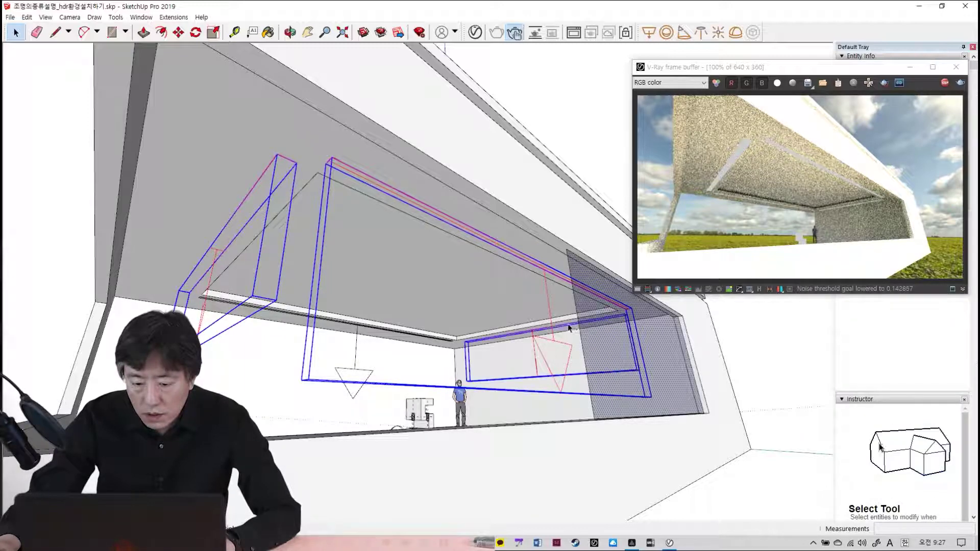
left_click(605, 338, "shift")
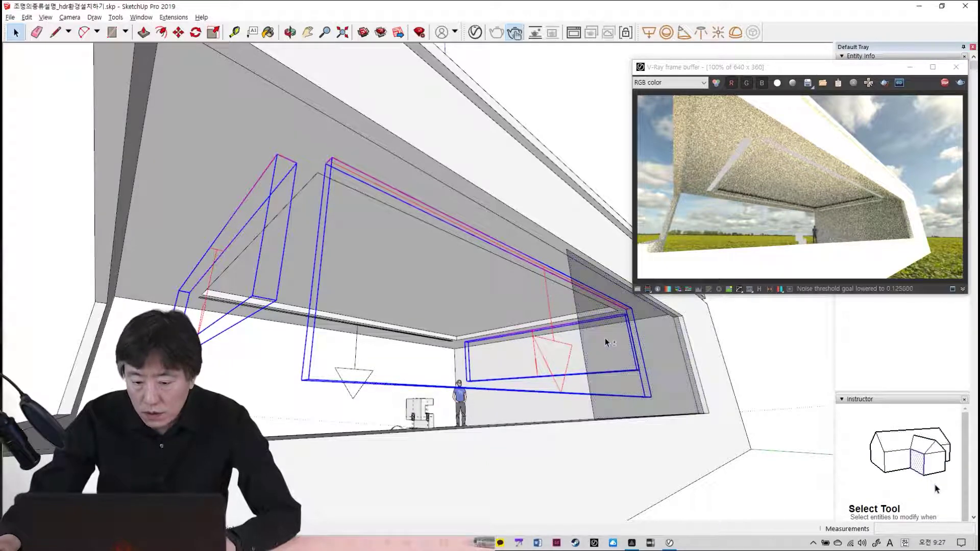
left_click(276, 312, "shift")
left_click(276, 313, "shift")
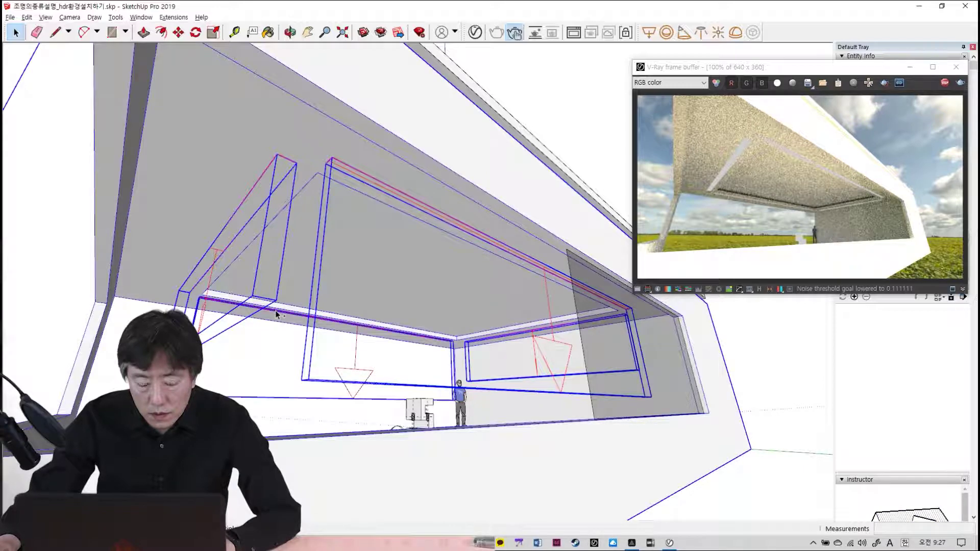
left_click(302, 238, "shift")
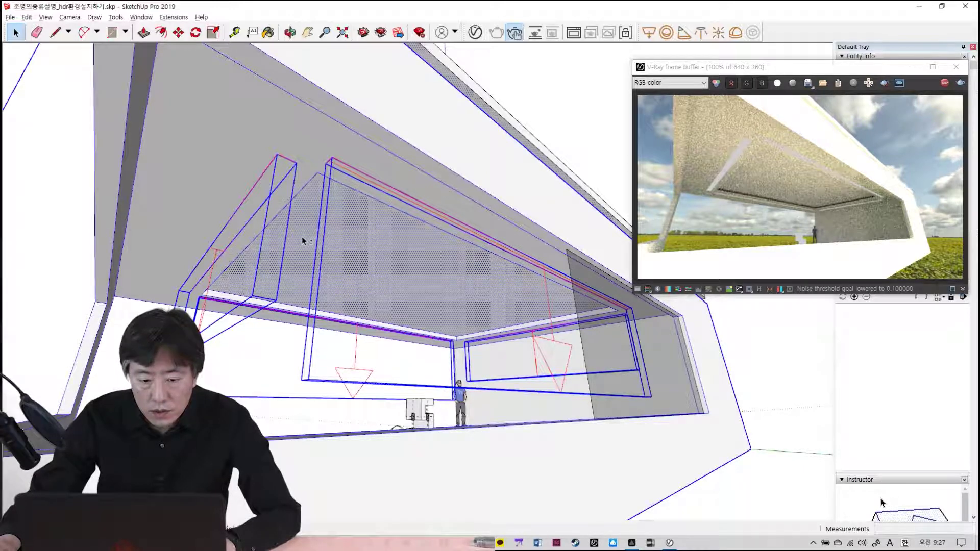
left_click(306, 172, "shift")
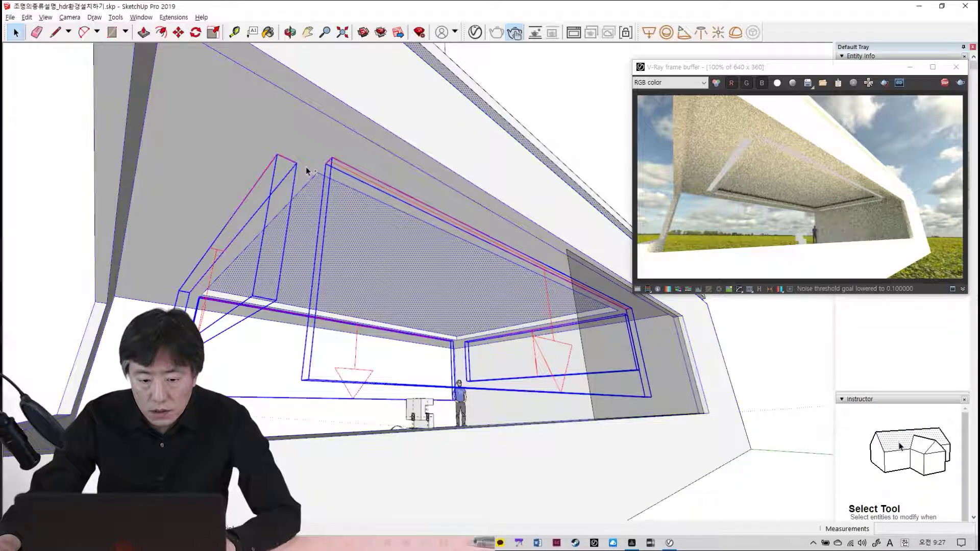
left_click(308, 198, "shift")
middle_click_drag(365, 269, 401, 267)
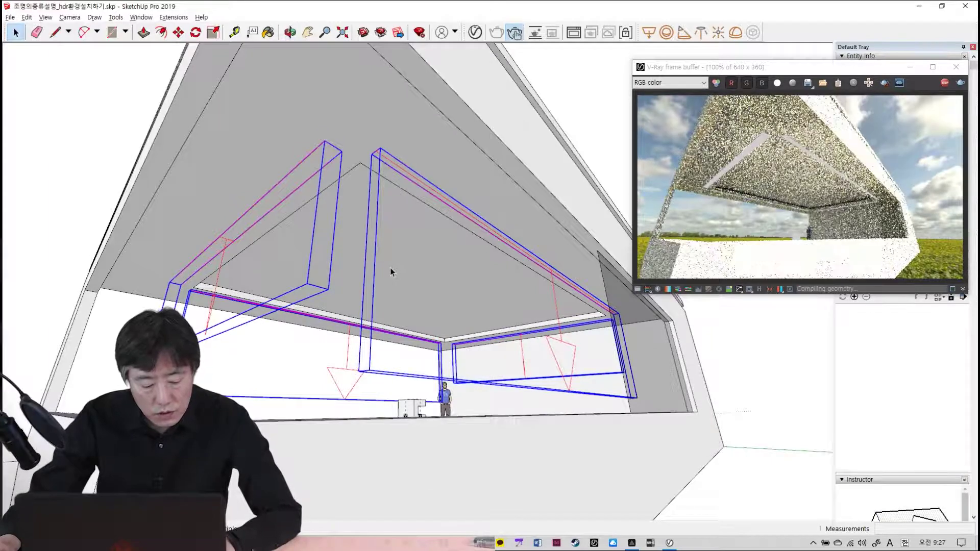
middle_click_drag(395, 260, 401, 286)
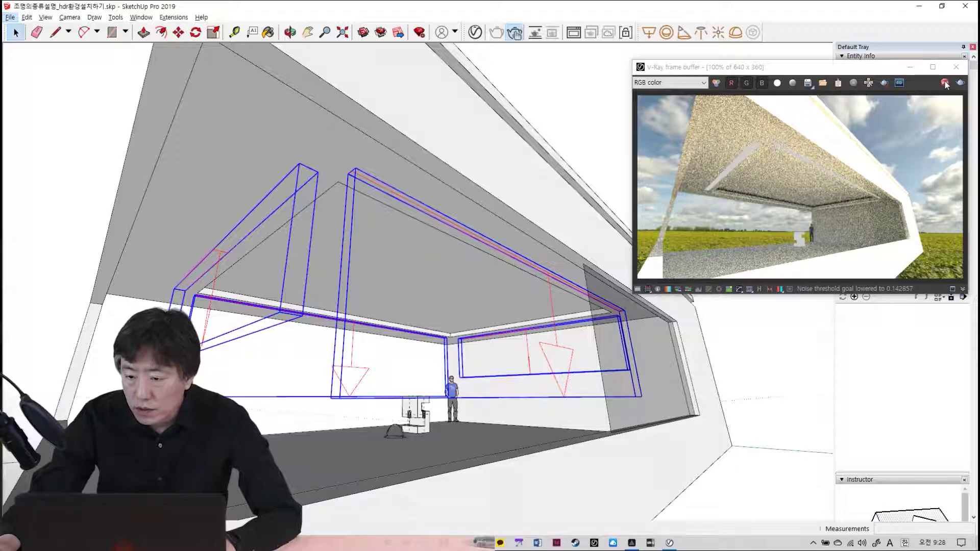
left_click(870, 72)
mouse_move(309, 234)
middle_mouse_down()
mouse_move(322, 245)
mouse_move(356, 247)
mouse_move(345, 323)
mouse_move(447, 245)
mouse_move(424, 202)
middle_mouse_up()
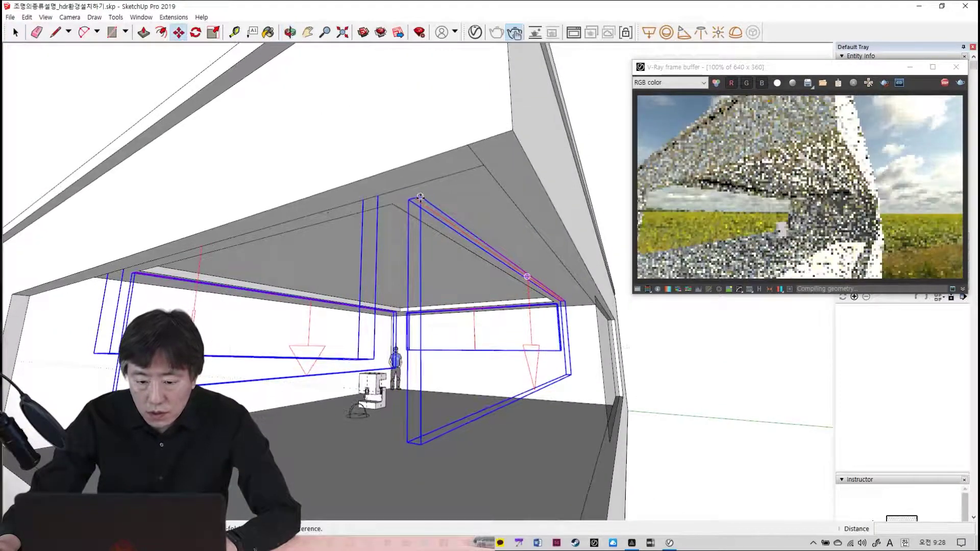
left_click(425, 202)
scroll(424, 150, "down", 8)
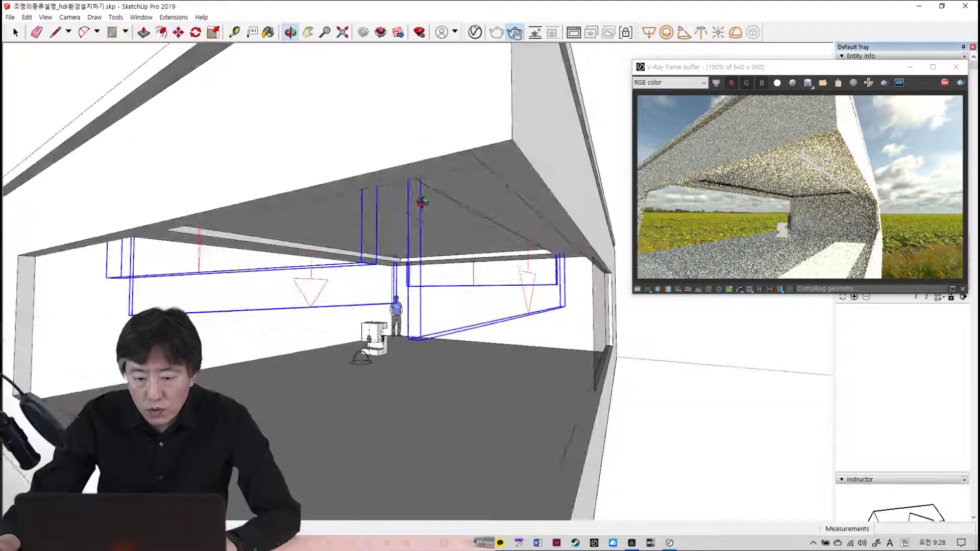
scroll(433, 167, "up", 8)
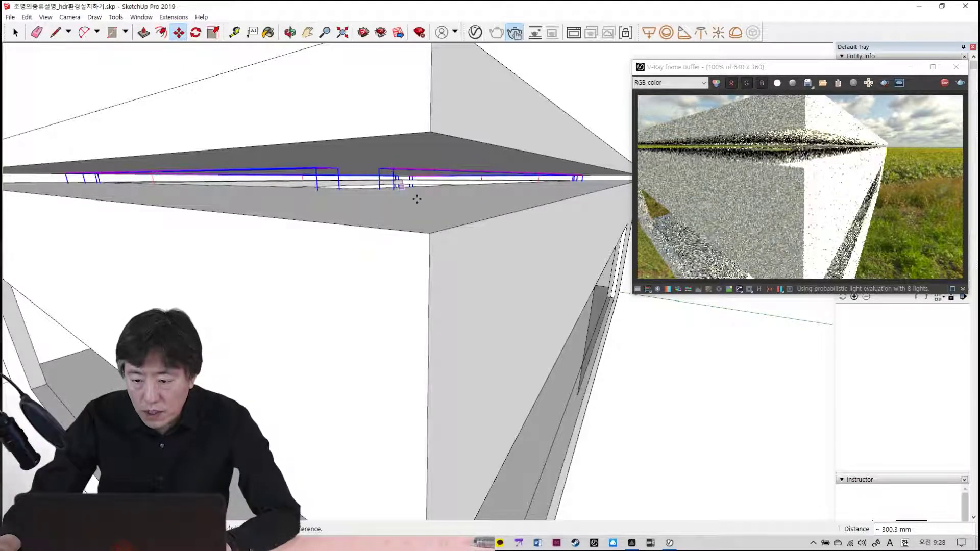
- Stop the interactive rendering and start a regular V-Ray render of the room's interior with the ceiling opening in view
middle_click_drag(398, 221, 390, 312)
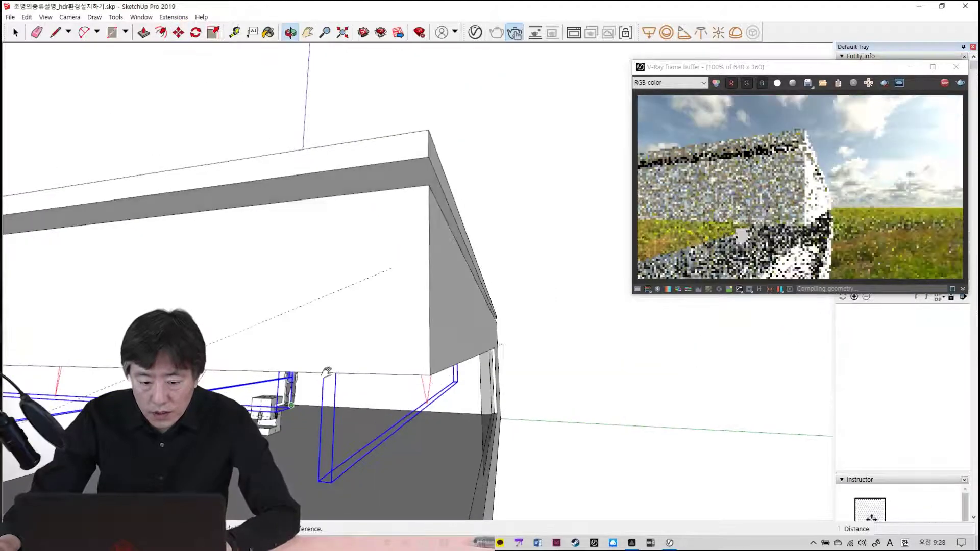
mouse_move(347, 388)
middle_mouse_down()
mouse_move(321, 348)
mouse_move(314, 366)
mouse_move(355, 373)
middle_mouse_up()
scroll(314, 366, "up", 4)
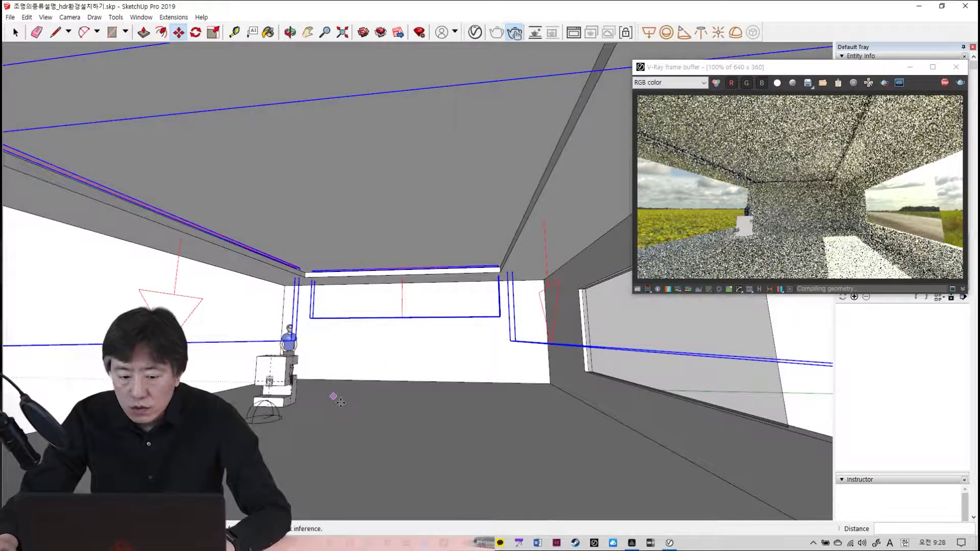
mouse_move(341, 402)
middle_mouse_down()
mouse_move(390, 411)
mouse_move(323, 409)
mouse_move(661, 416)
mouse_move(562, 416)
mouse_move(603, 418)
mouse_move(700, 409)
mouse_move(621, 429)
middle_mouse_up()
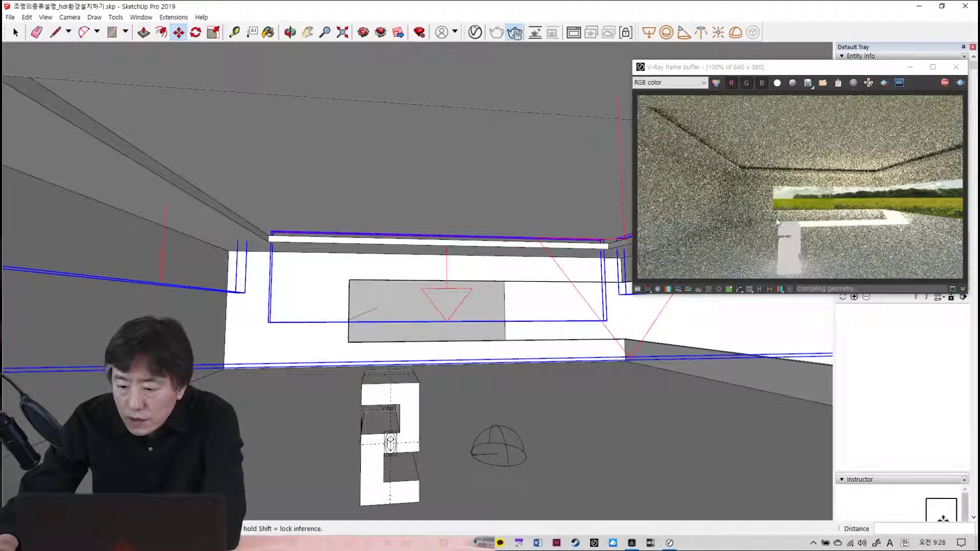
left_click(946, 86)
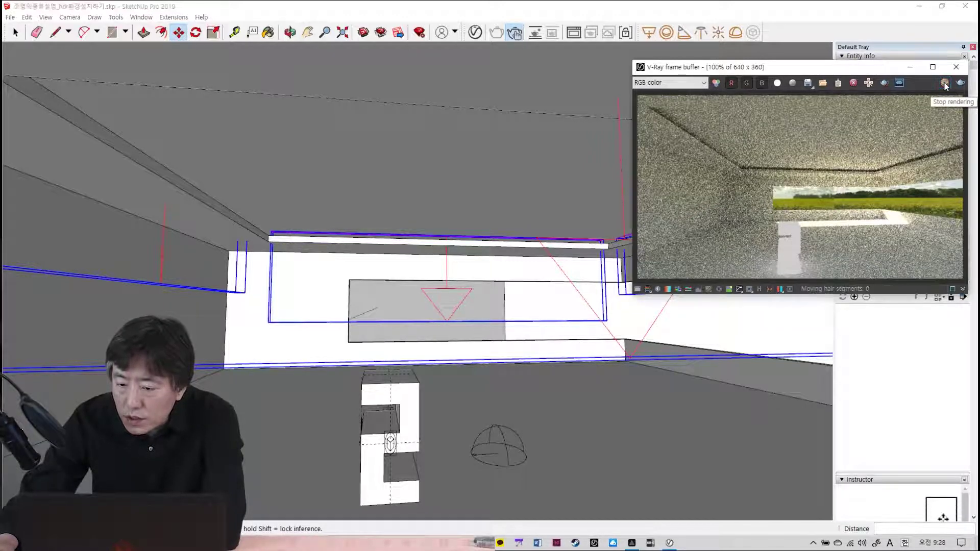
left_click(516, 35)
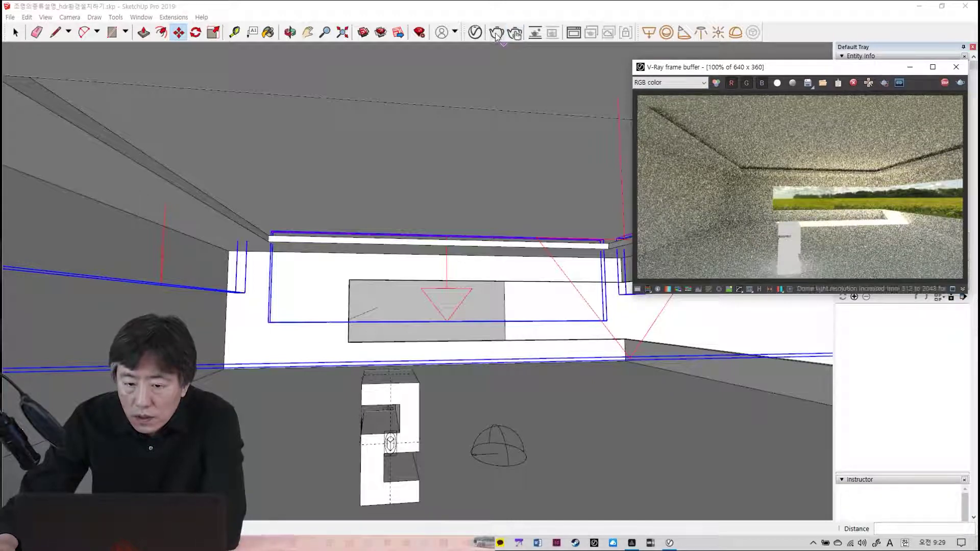
left_click(945, 83)
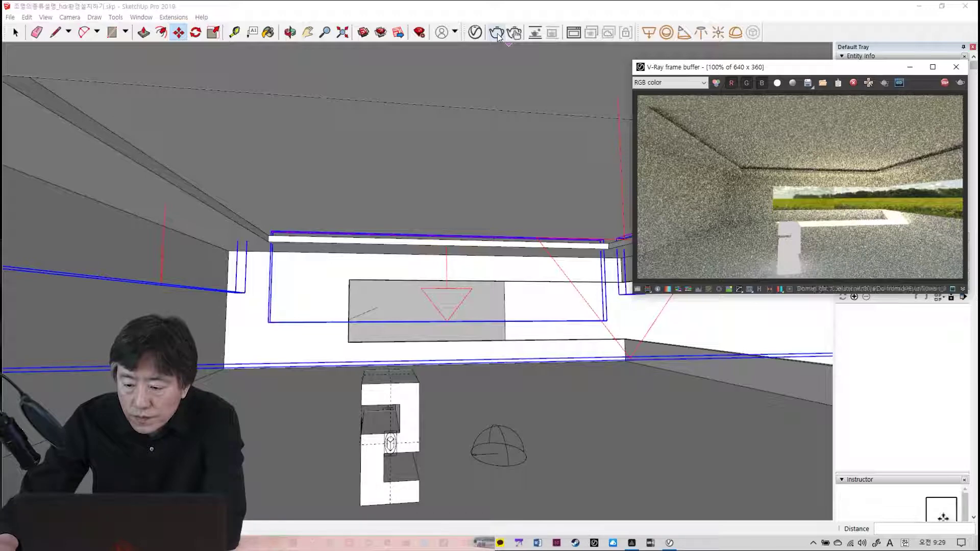
left_click(498, 35)
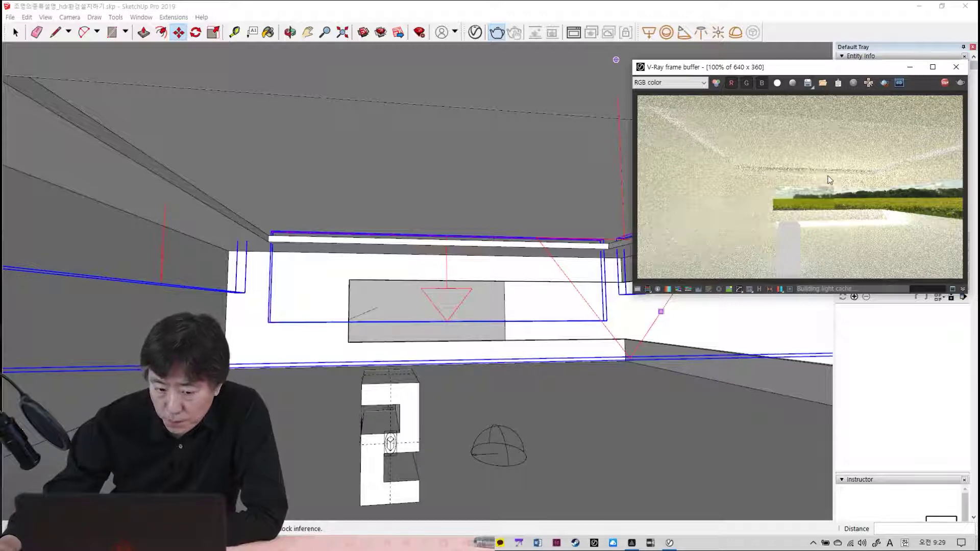
scroll(835, 179, "up", 3)
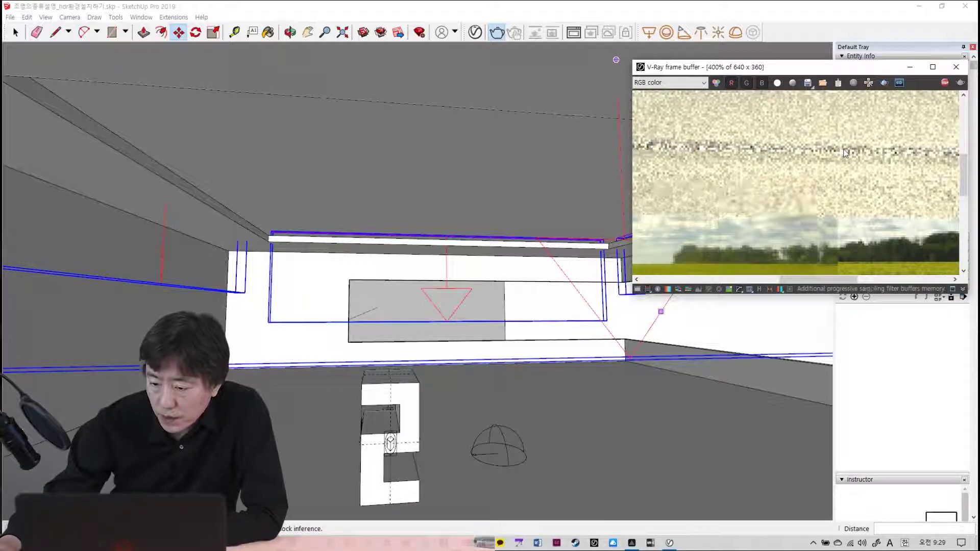
- Examine the strip lights and the gap around the ceiling opening in the model, comparing them with the rendered indirect lighting
scroll(845, 153, "down", 1)
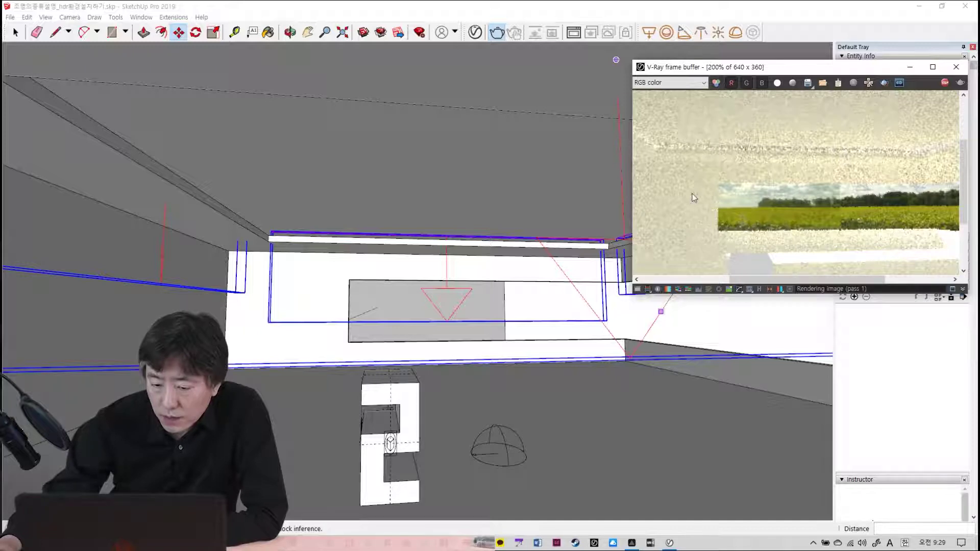
mouse_move(528, 246)
middle_mouse_down()
mouse_move(516, 234)
mouse_move(468, 265)
mouse_move(451, 247)
mouse_move(459, 186)
mouse_move(465, 298)
mouse_move(499, 269)
mouse_move(516, 291)
mouse_move(565, 291)
middle_mouse_up()
key("m")
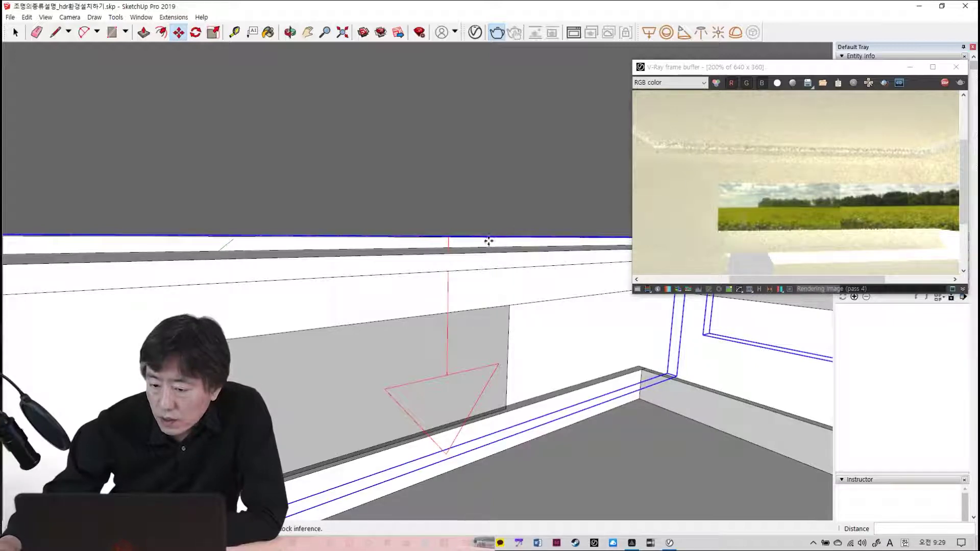
mouse_move(551, 346)
middle_mouse_down()
mouse_move(446, 329)
mouse_move(427, 284)
mouse_move(402, 271)
middle_mouse_up()
scroll(446, 326, "up", 3)
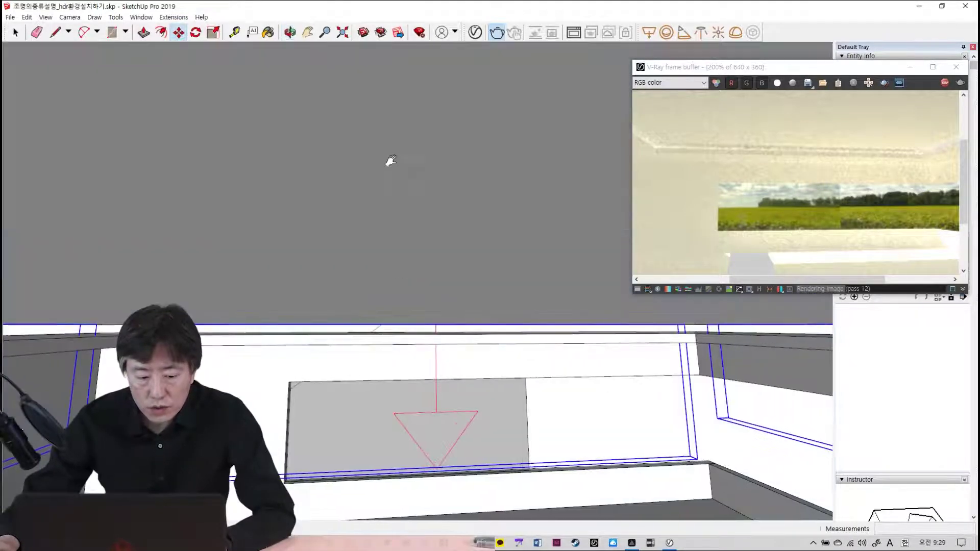
middle_click_drag(389, 162, 350, 382)
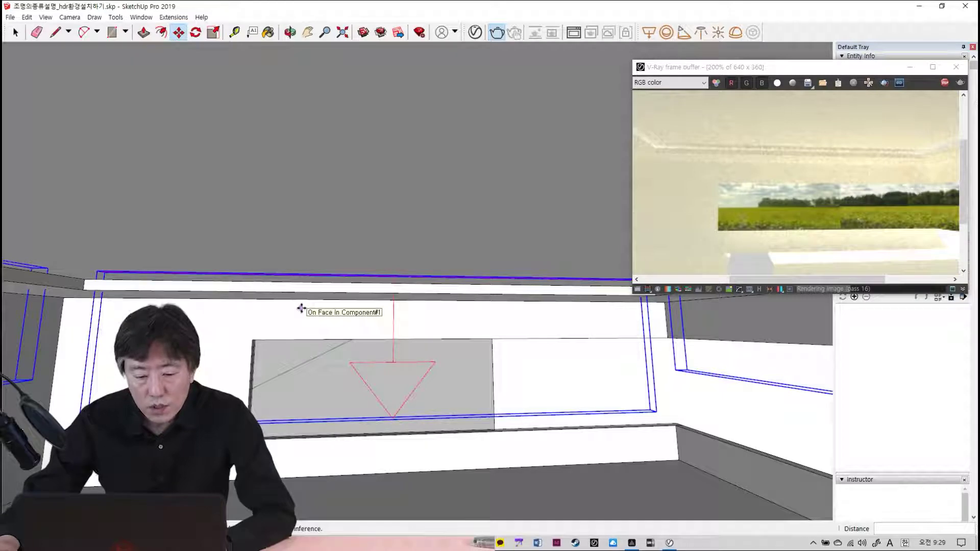
scroll(350, 322, "up", 3)
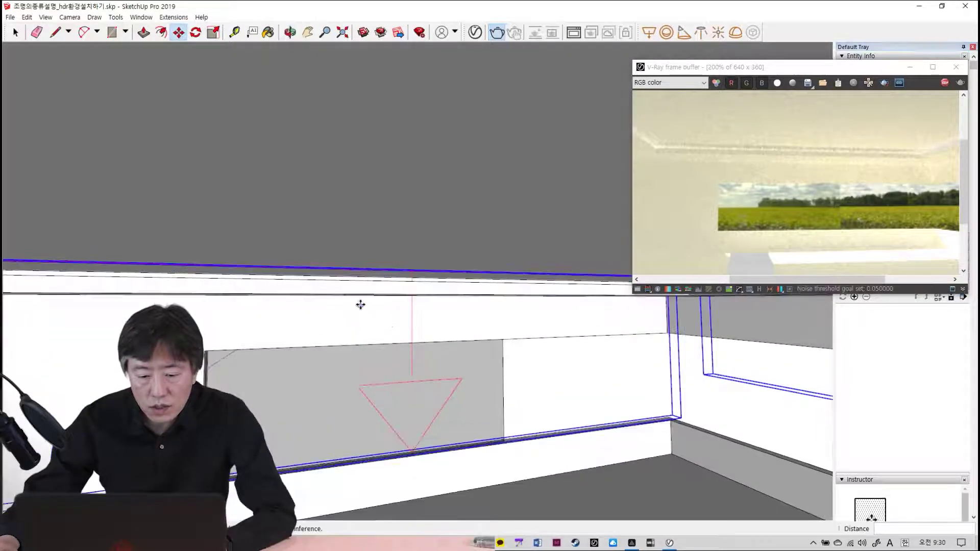
scroll(360, 305, "up", 1)
middle_click_drag(361, 305, 385, 308)
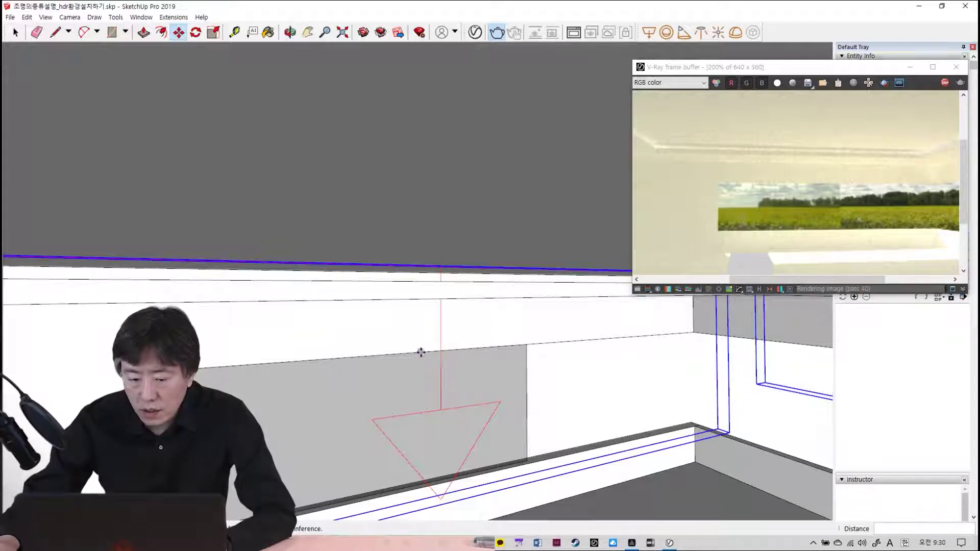
scroll(422, 354, "down", 2)
middle_click_drag(421, 355, 431, 171, "shift")
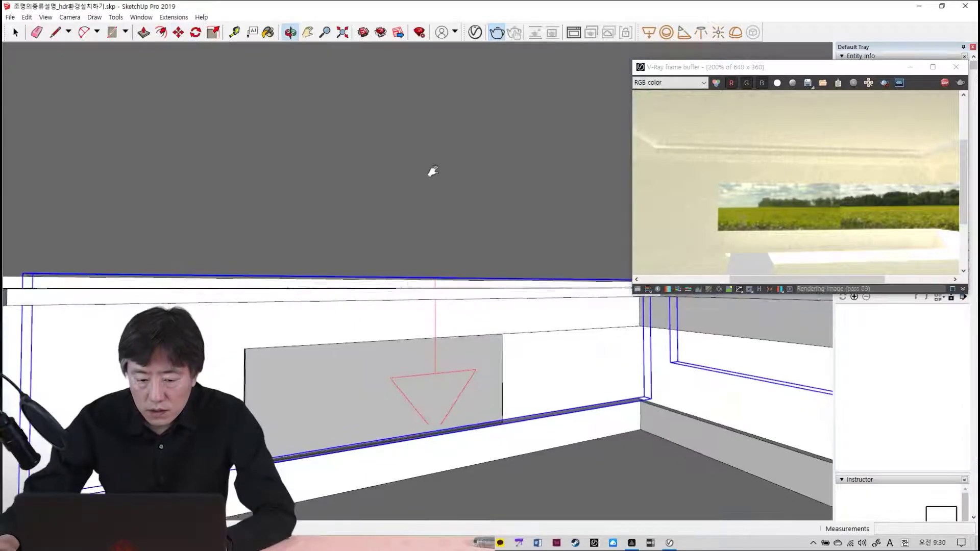
middle_click_drag(428, 445, 446, 335, "shift")
scroll(415, 339, "down", 2)
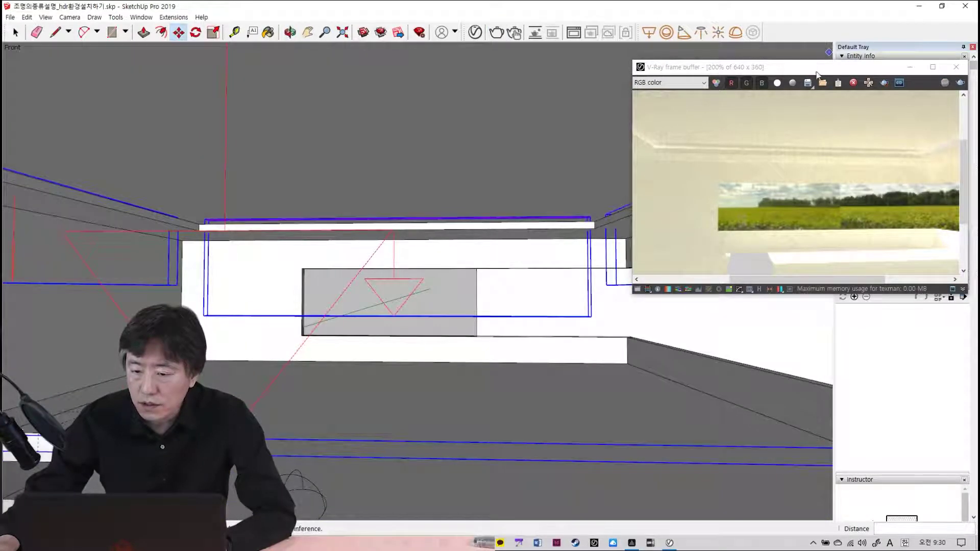
- Show the whole interior render at 100% zoom and place the frame buffer clear of the ceiling area and entity info
left_click_drag(817, 74, 821, 106)
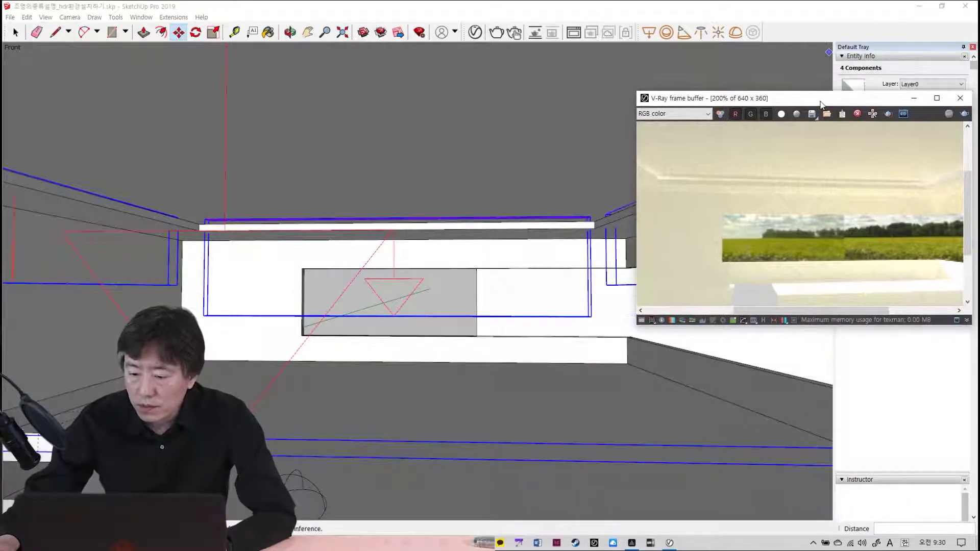
scroll(811, 273, "down", 1)
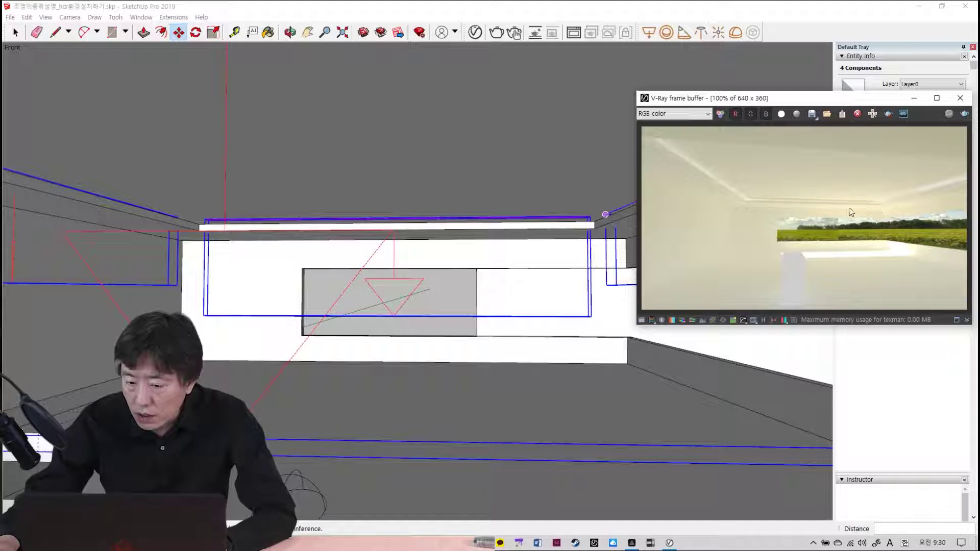
left_click_drag(794, 99, 772, 264)
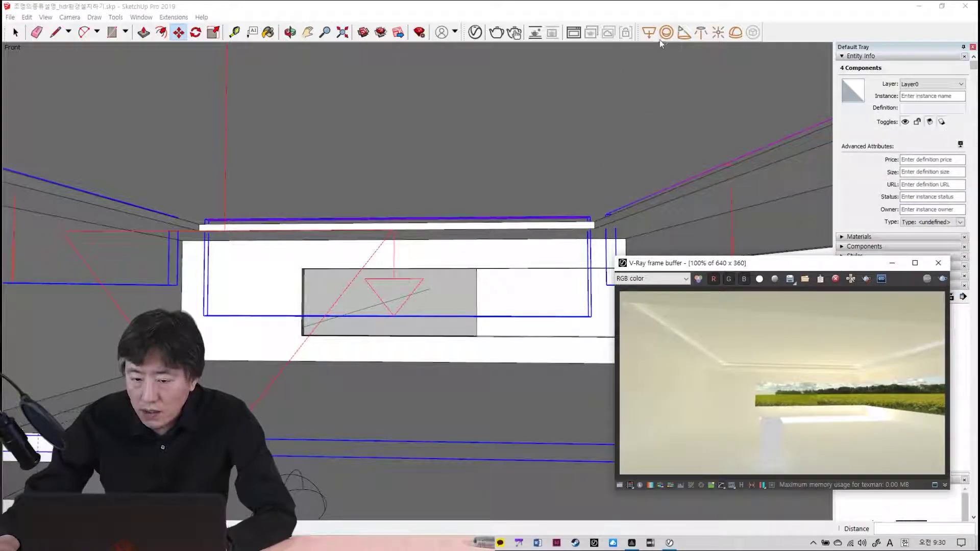
- Review the four rectangle lights in the V-Ray Asset Editor and set the intensity of Rectangle Light to 100
left_click(475, 33)
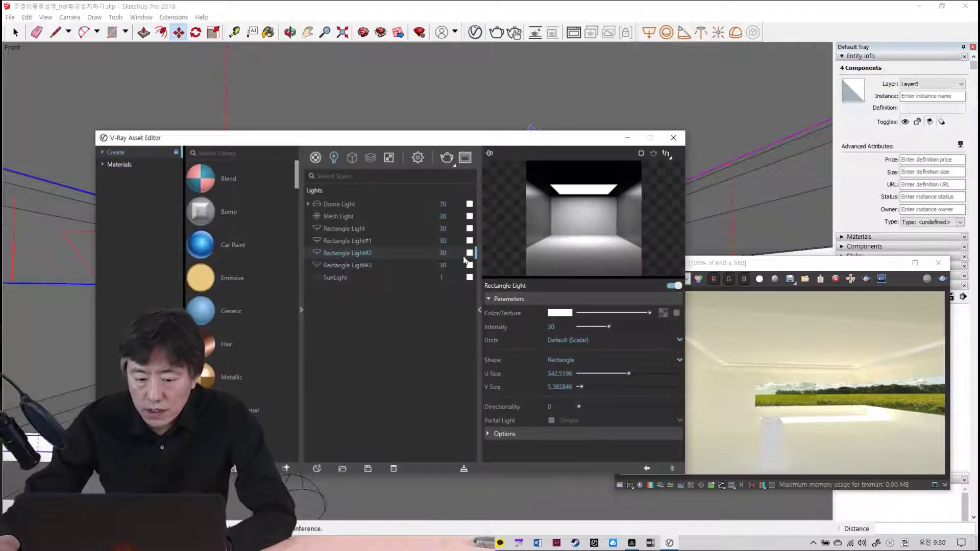
left_click(353, 265)
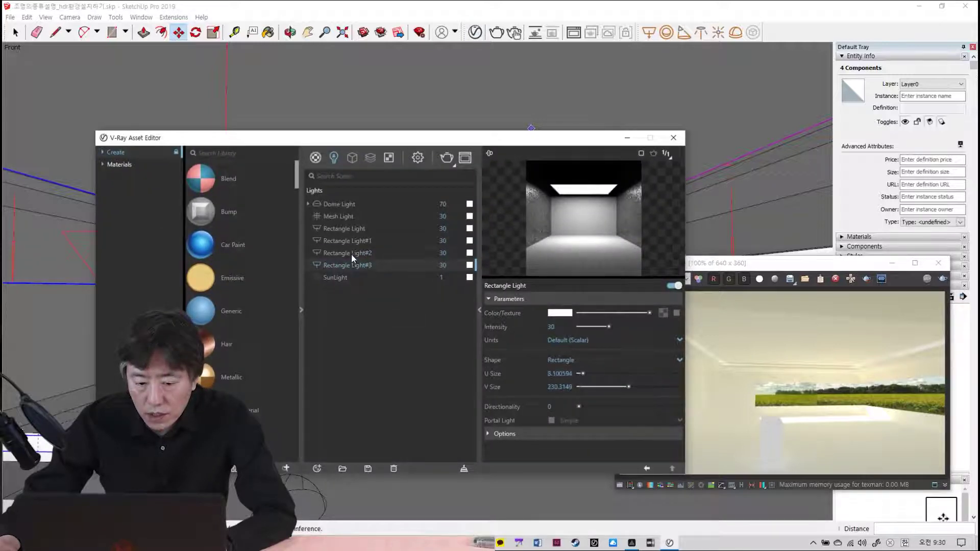
left_click(351, 254)
left_click(348, 239)
left_click(348, 231)
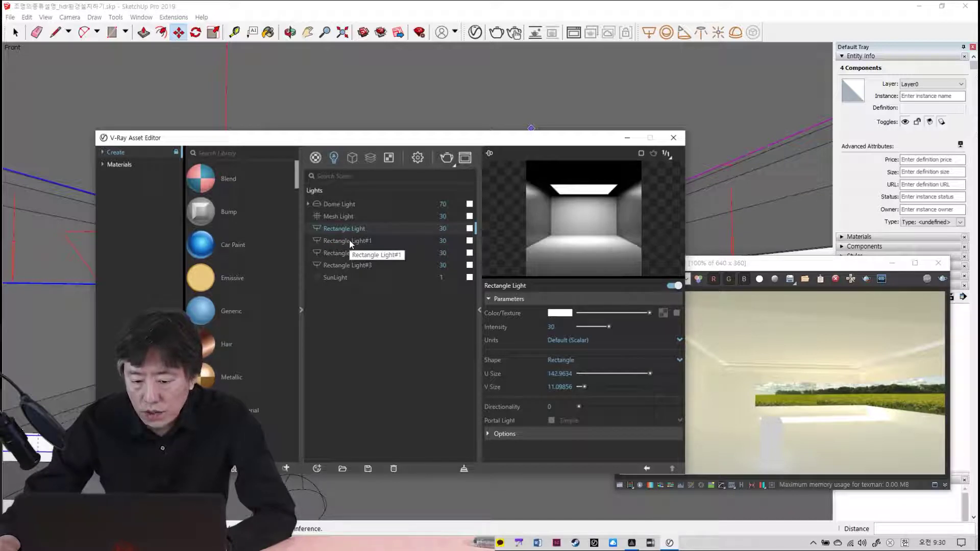
left_click(349, 240)
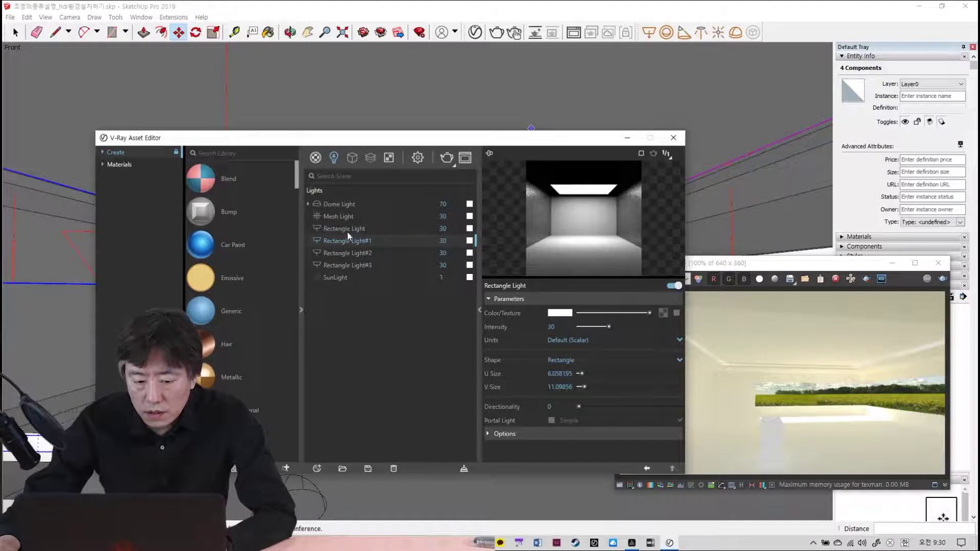
left_click(348, 232)
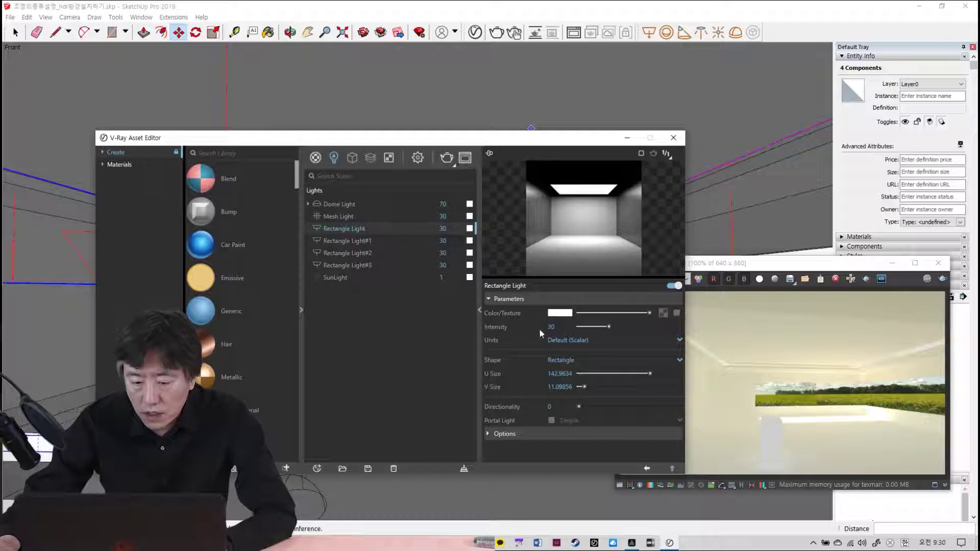
double_click(560, 328)
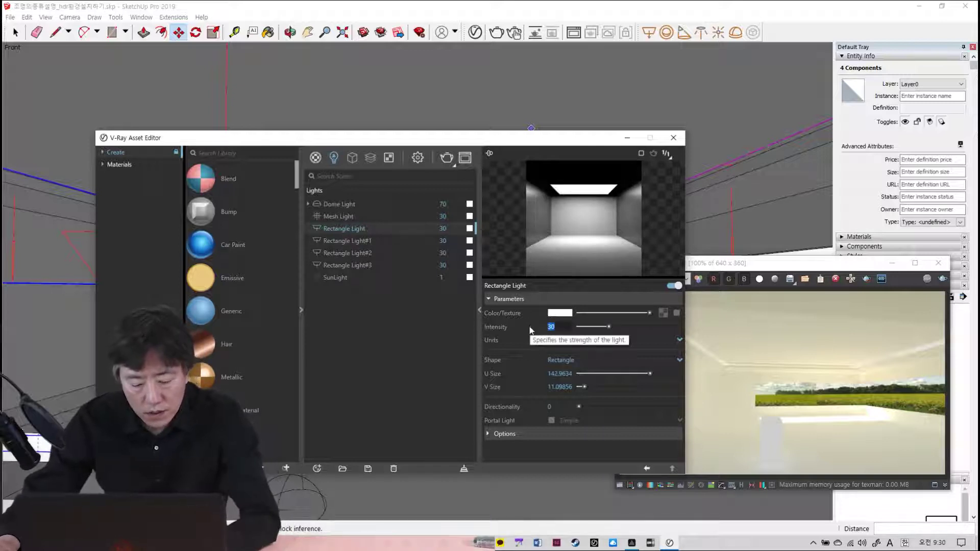
type("100")
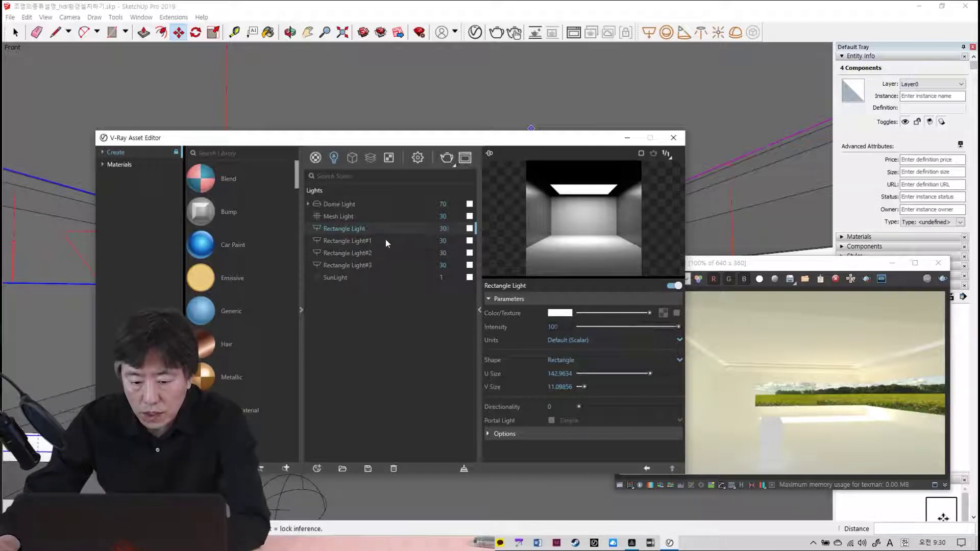
- Set the intensity of Rectangle Light#1, Rectangle Light#2 and Rectangle Light#3 to 100 and render the room again
left_click(385, 240)
double_click(555, 327)
type("100")
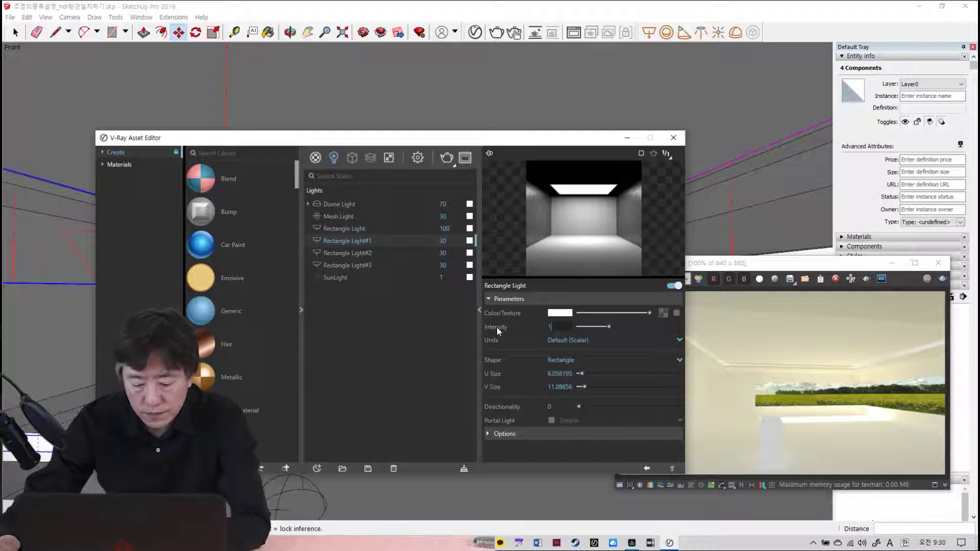
left_click(374, 253)
double_click(556, 327)
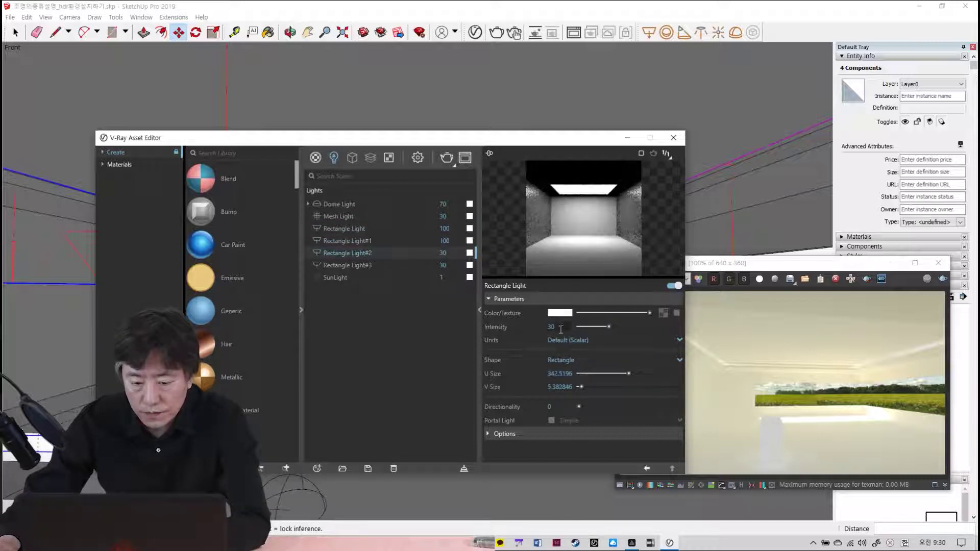
type("100")
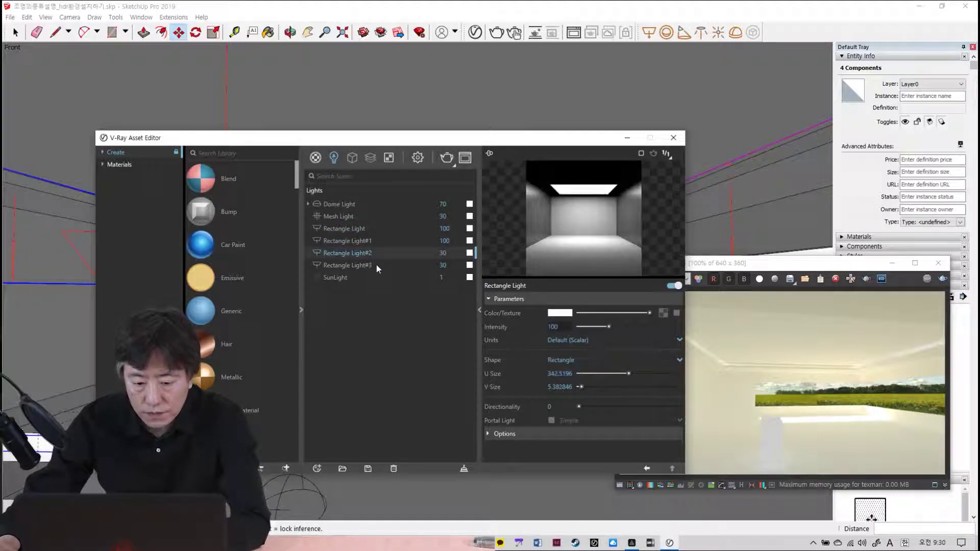
left_click(376, 264)
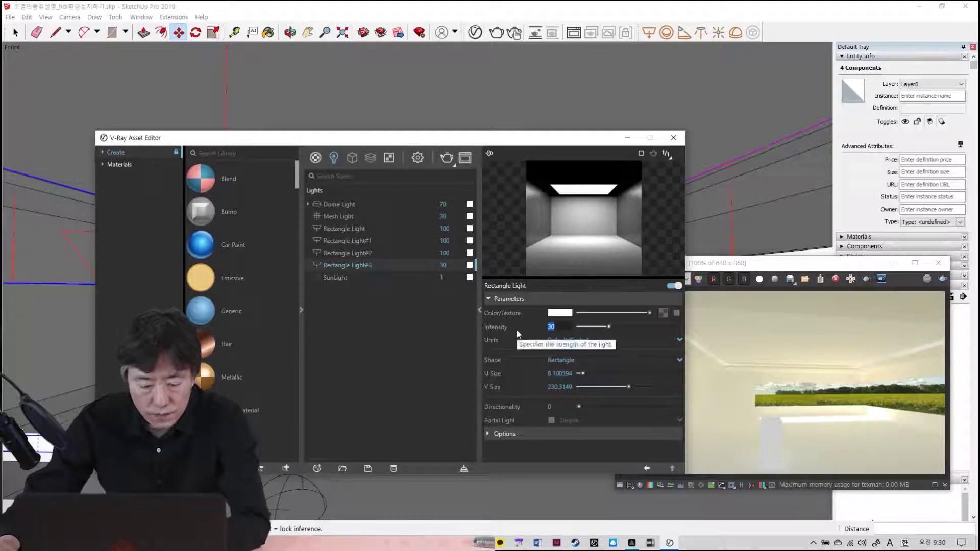
type("100")
key("Return")
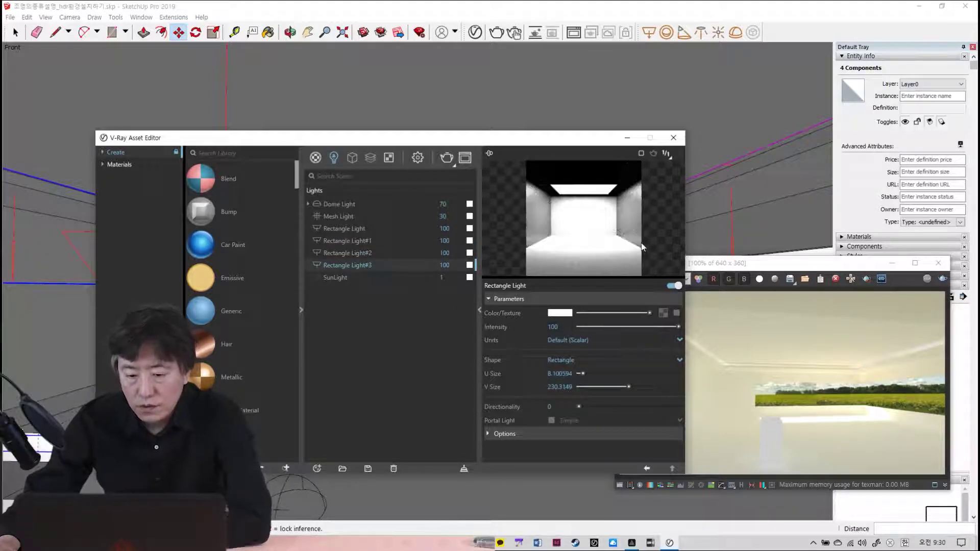
left_click(943, 278)
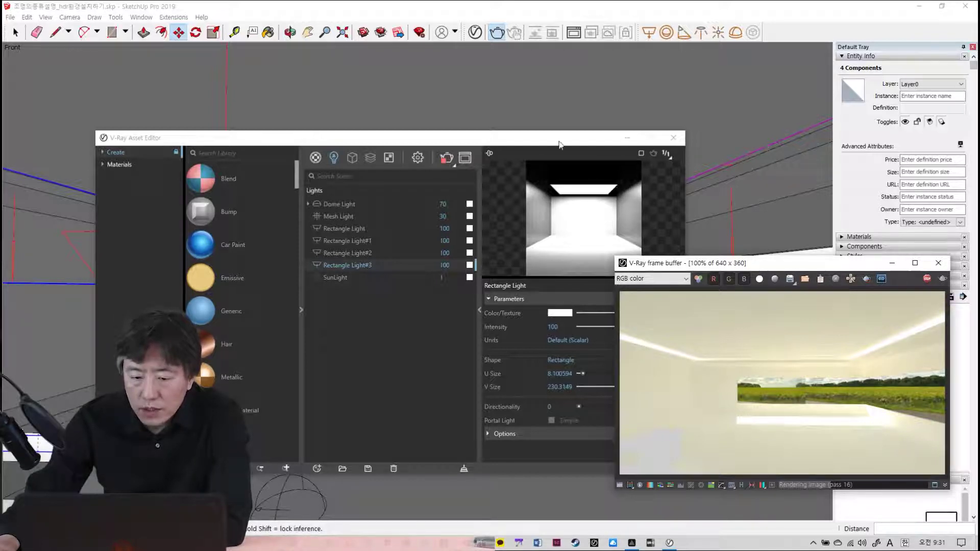
- Draw a new V-Ray rectangle light on the ceiling inside the opening and restart the render with it
left_click(649, 32)
left_click(460, 167)
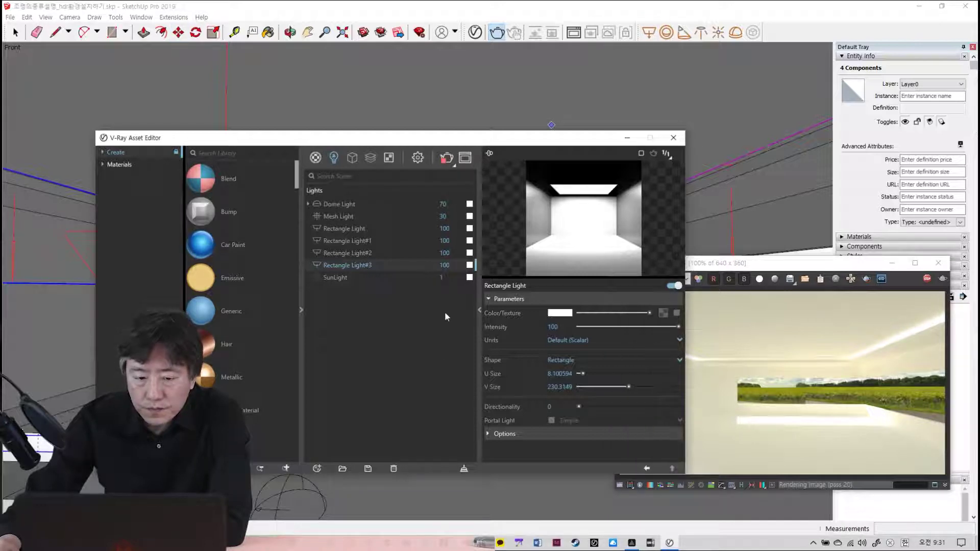
left_click_drag(398, 141, 382, 361)
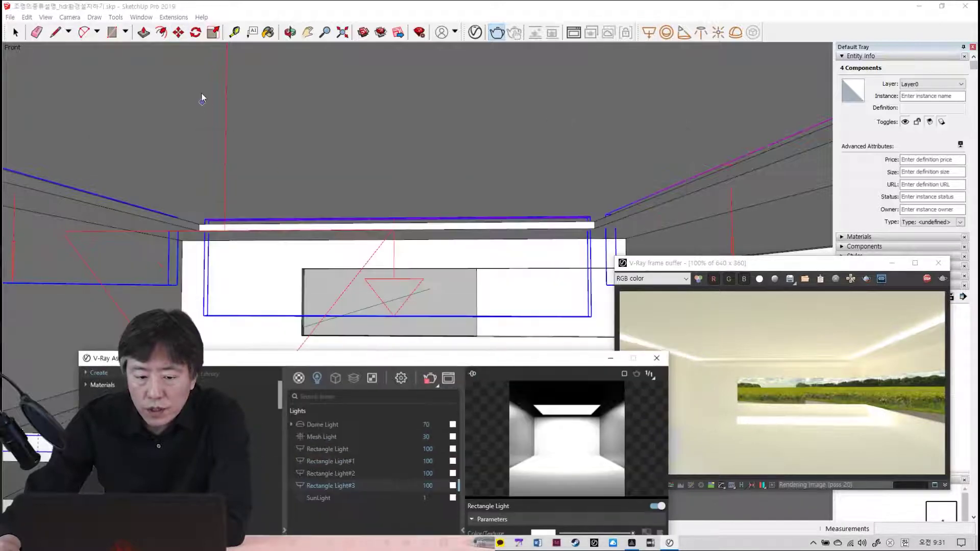
left_click(163, 73)
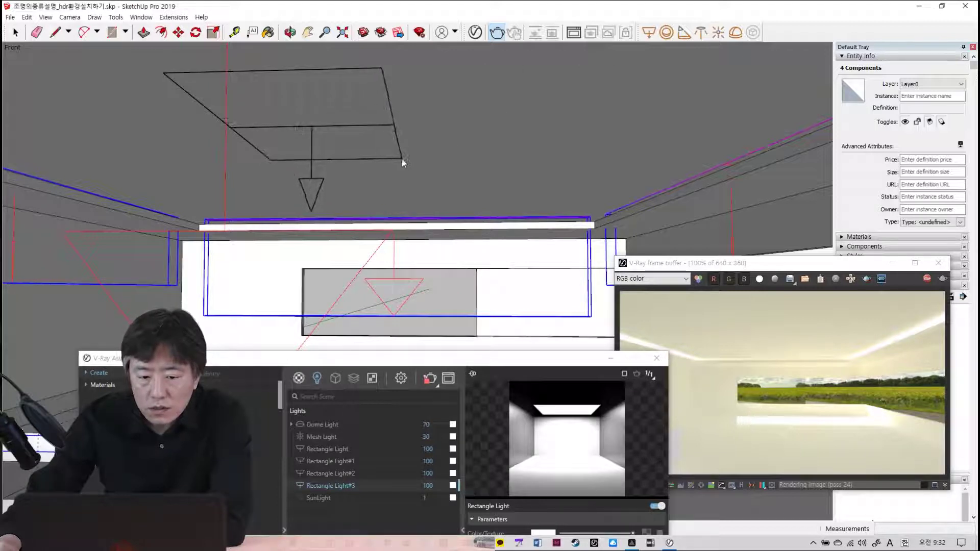
left_click(405, 158)
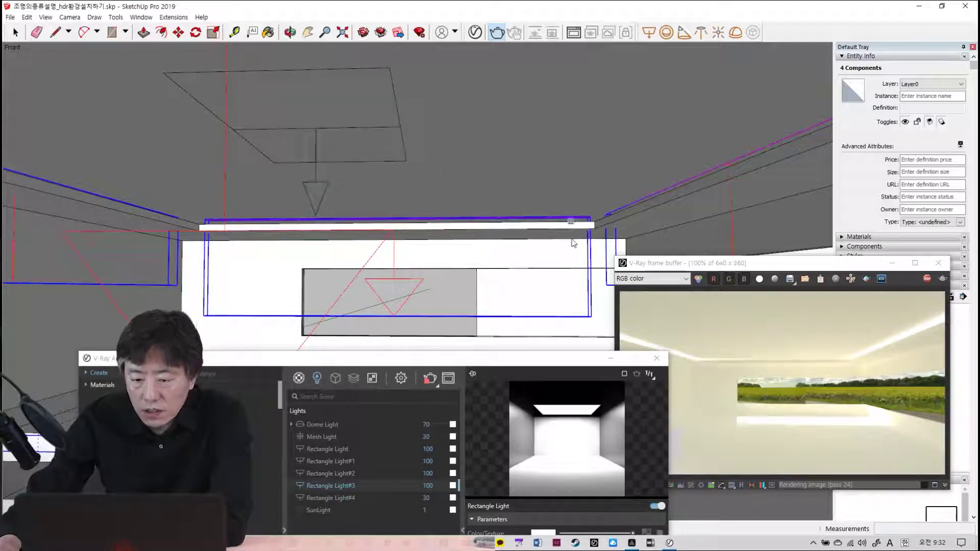
left_click(926, 280)
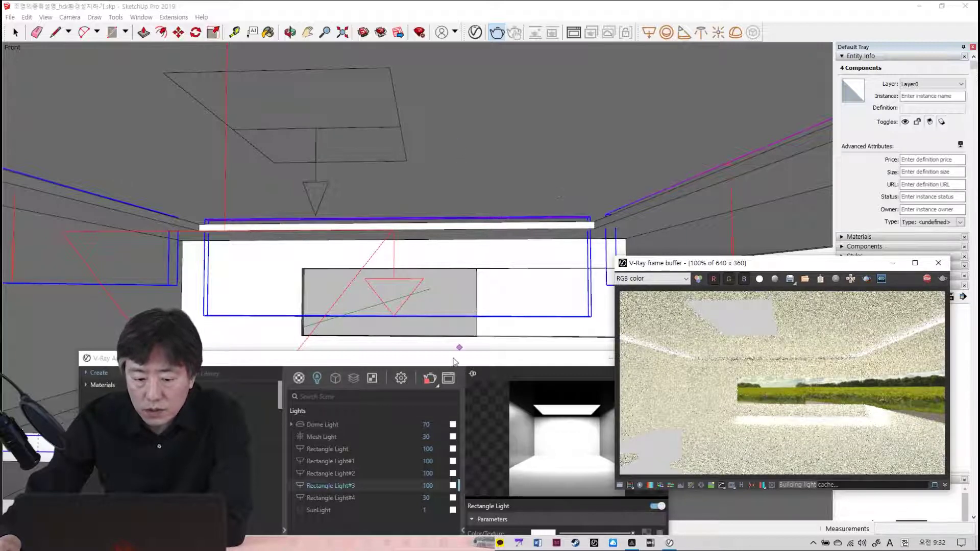
- Select the new ceiling rectangle light and set its intensity to 100 in the Asset Editor
left_click(451, 282)
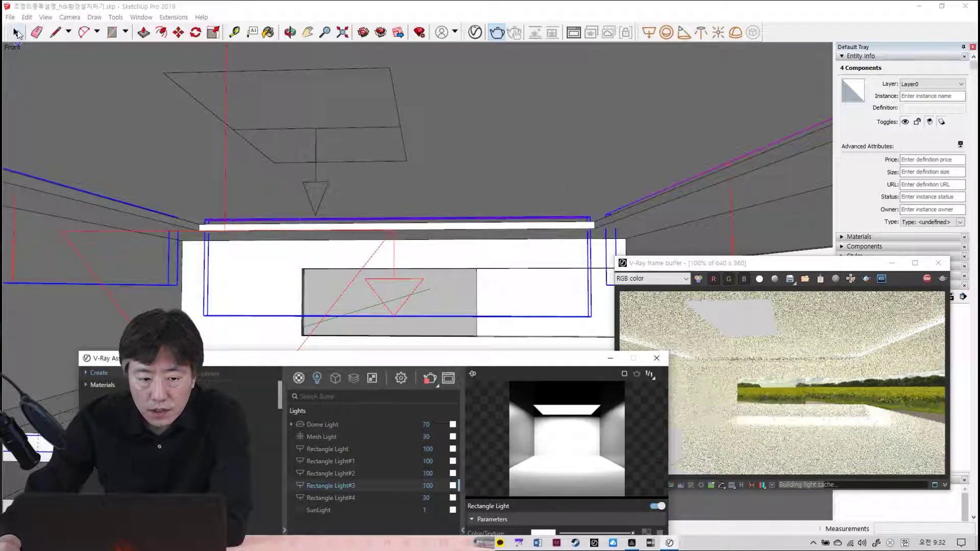
left_click(335, 135)
left_click(335, 135)
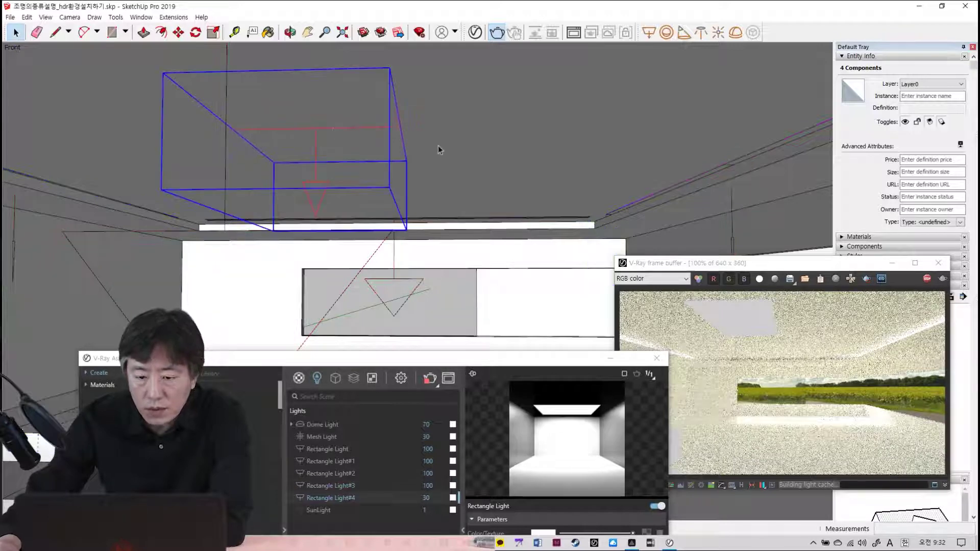
left_click_drag(494, 358, 478, 125)
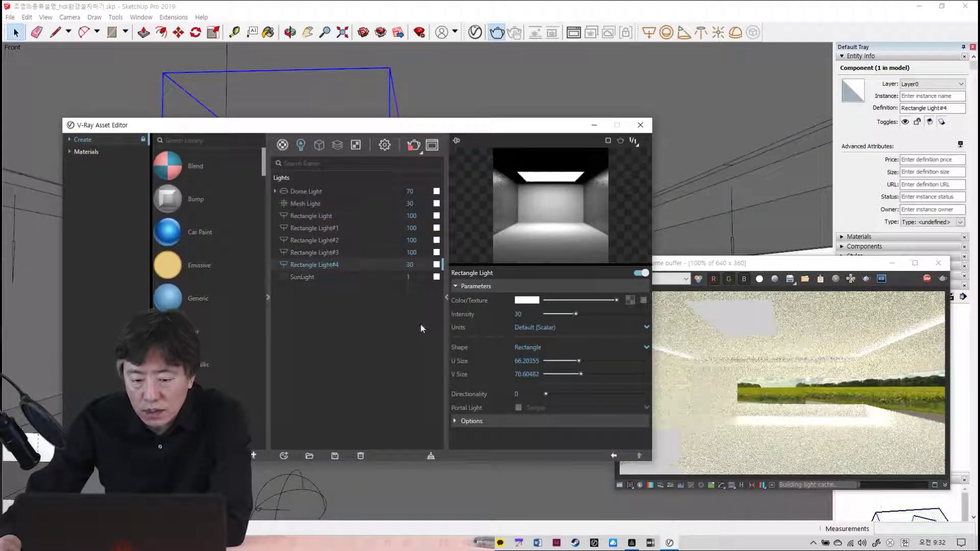
left_click(526, 314)
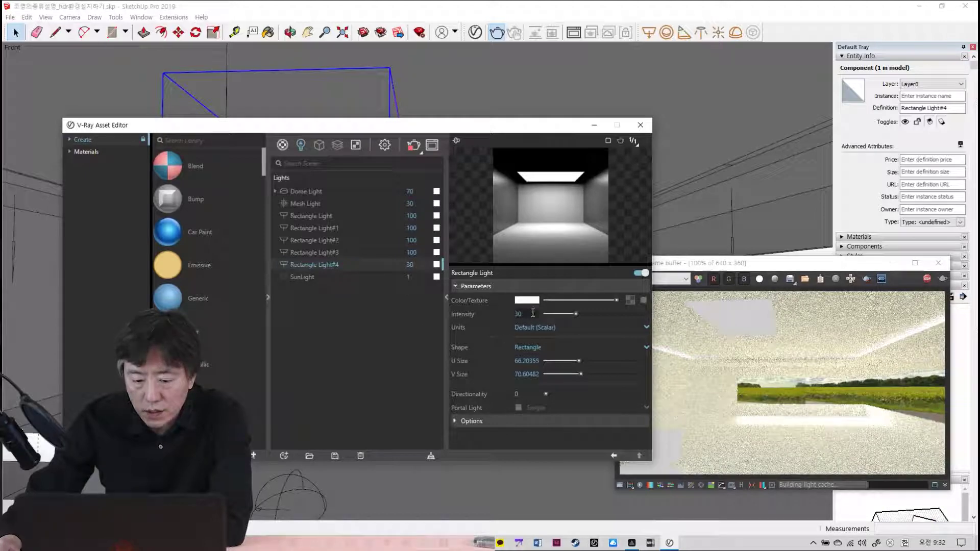
type("100")
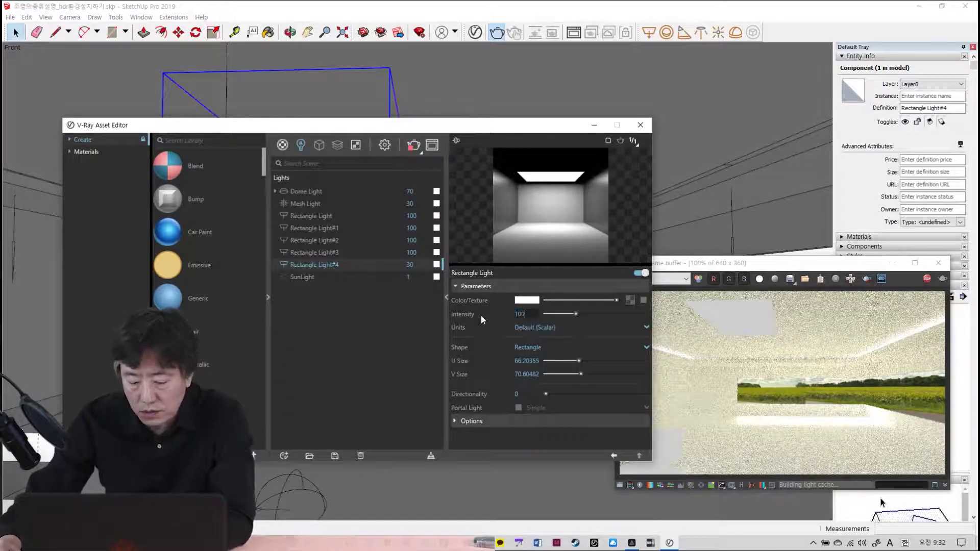
key("Return")
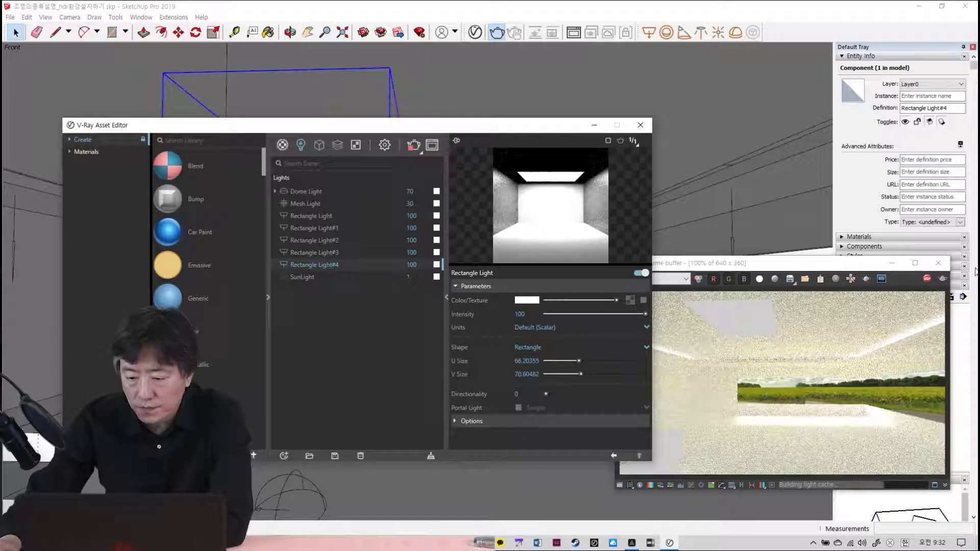
- Stop the running render, render the room again with the updated ceiling light, and inspect the strip lighting along the ceiling edge up close
left_click(928, 280)
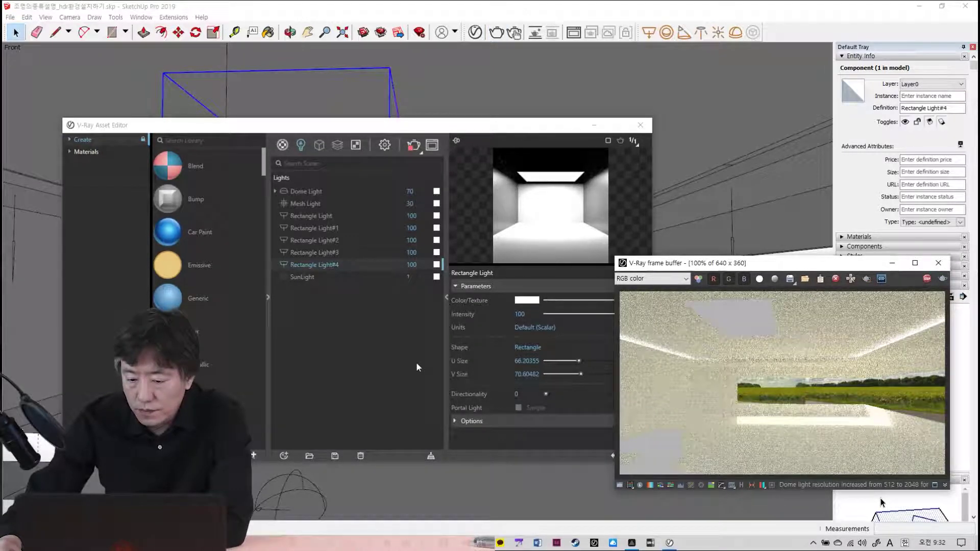
left_click(942, 280)
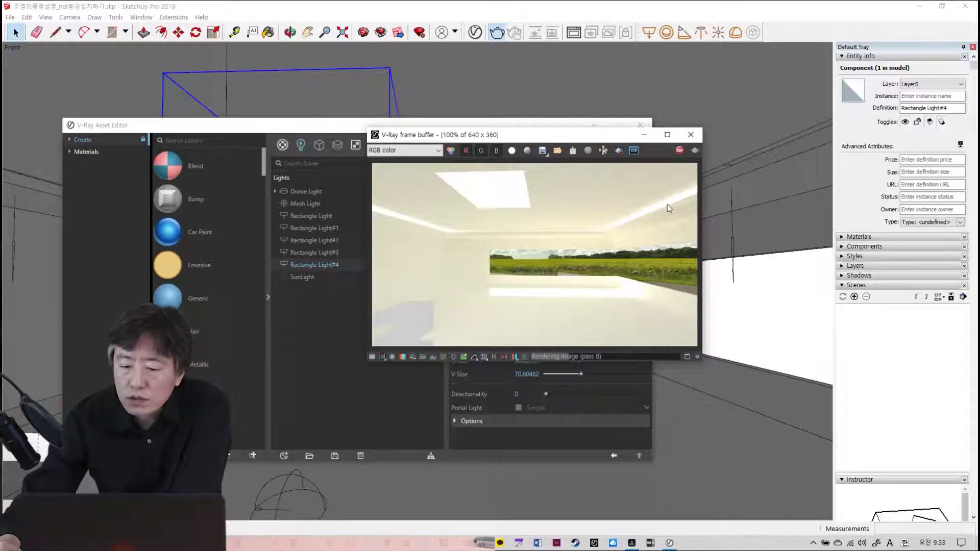
scroll(656, 209, "up", 2)
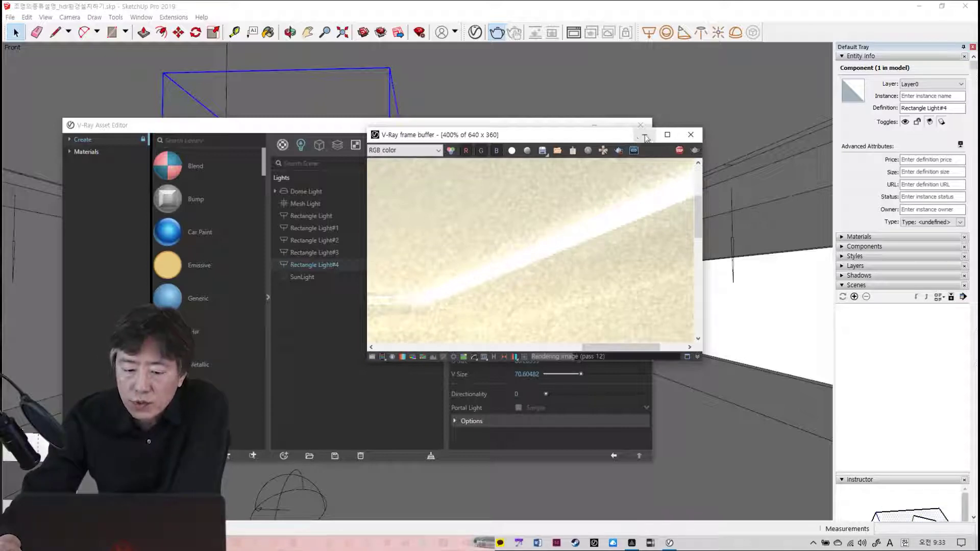
- Set the intensity of Rectangle Light#3 and Rectangle Light#2 to 50 in the V-Ray Asset Editor
left_click_drag(609, 137, 821, 278)
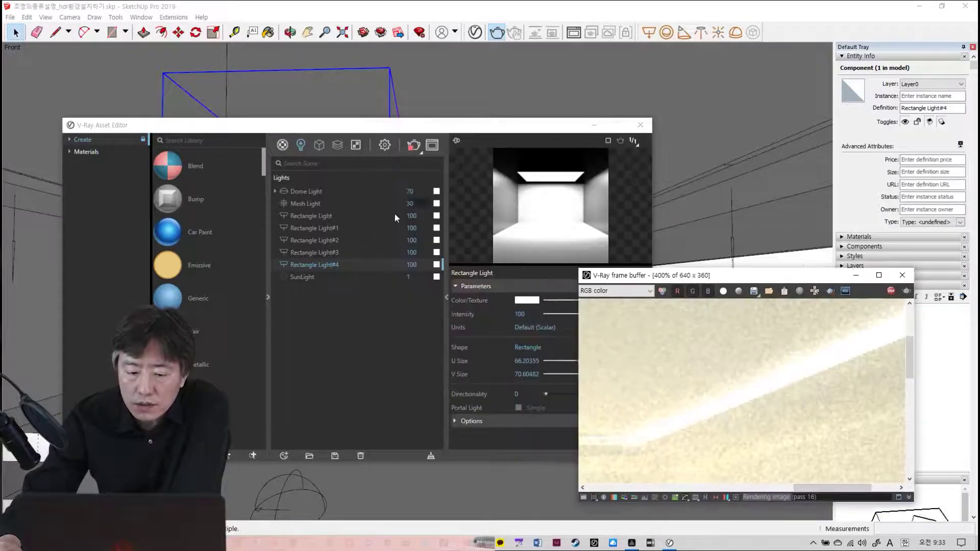
left_click(393, 253)
left_click(519, 314)
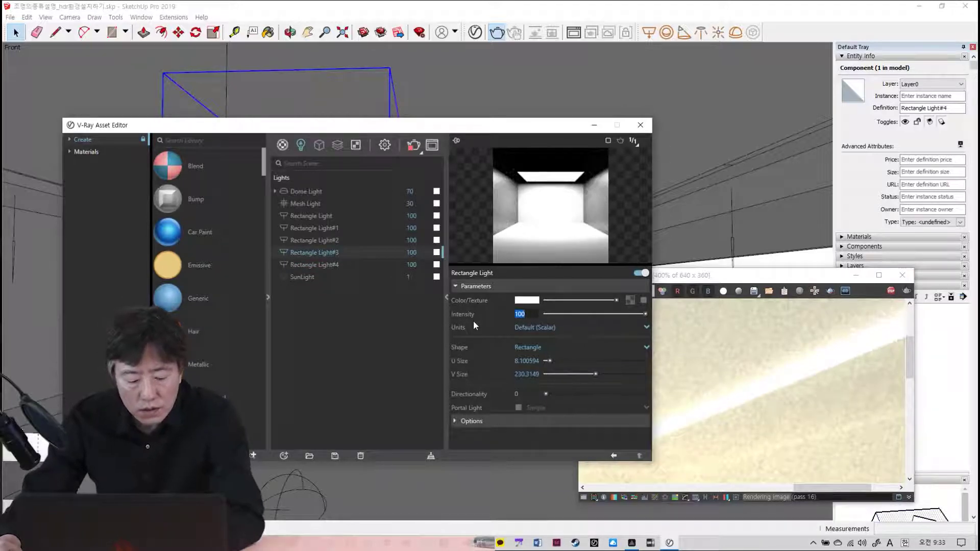
type("50")
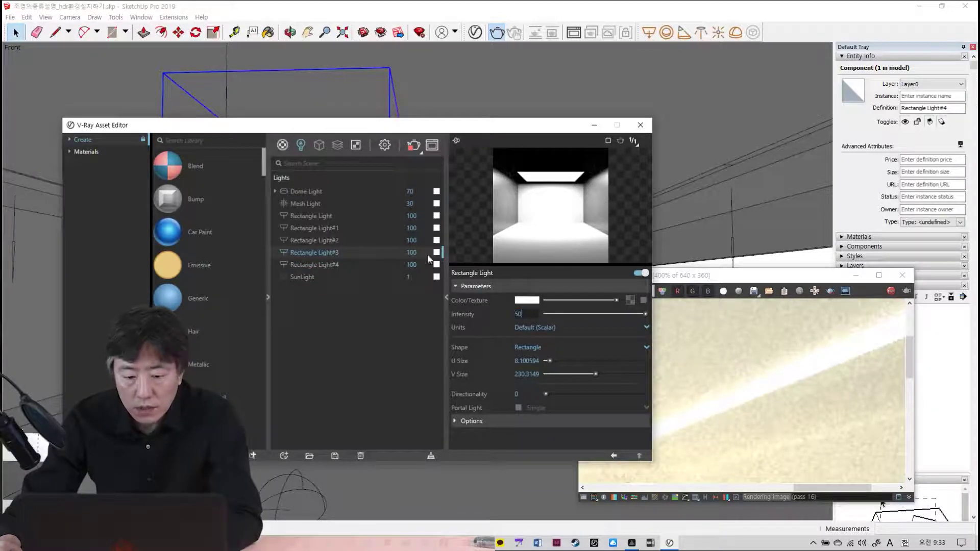
left_click(419, 240)
left_click(520, 314)
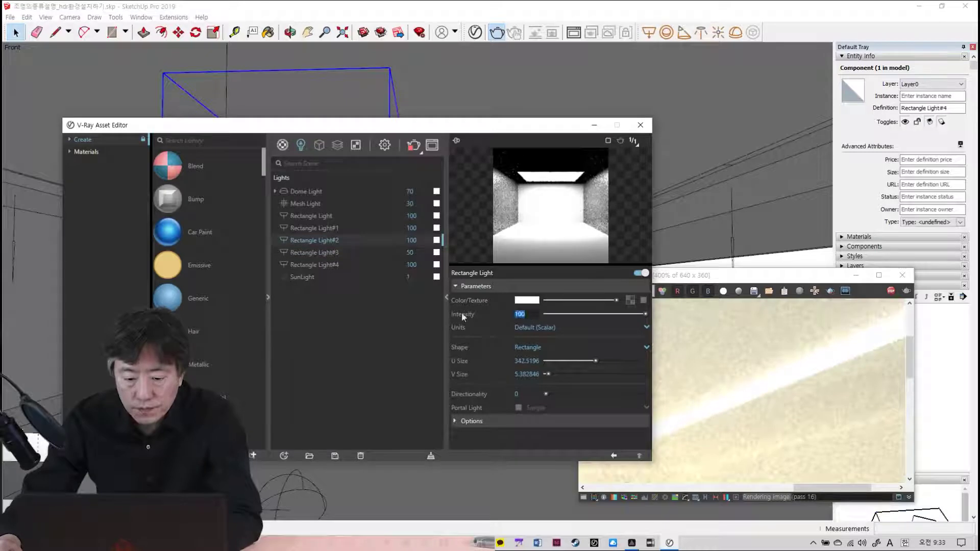
type("50")
- Set the intensity of Rectangle Light#1 and Rectangle Light to 50
left_click(420, 227)
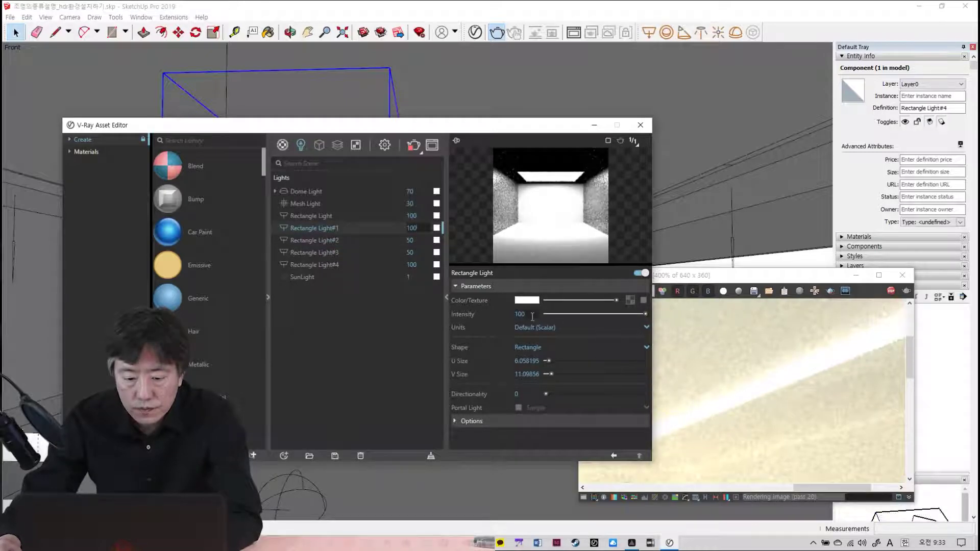
left_click(532, 317)
type("50")
left_click(420, 215)
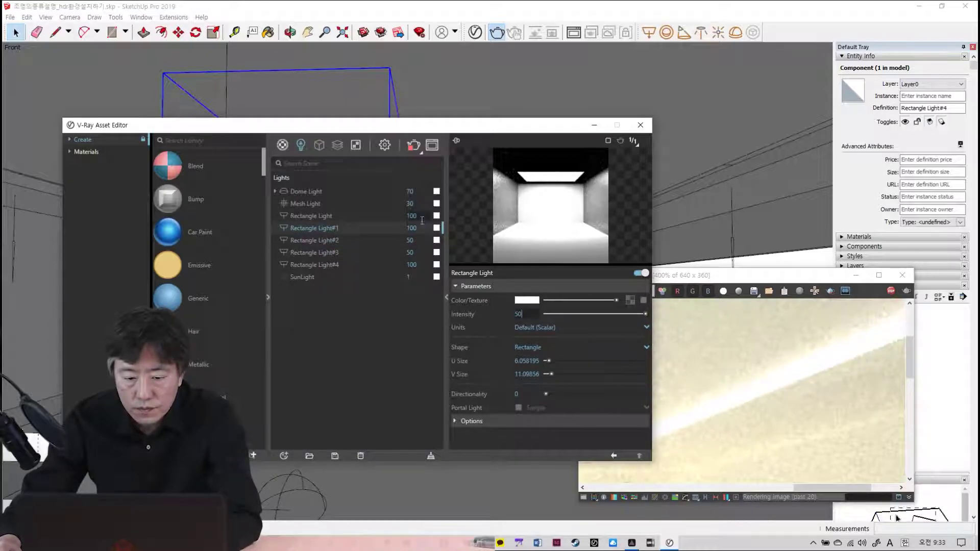
left_click(532, 316)
type("50")
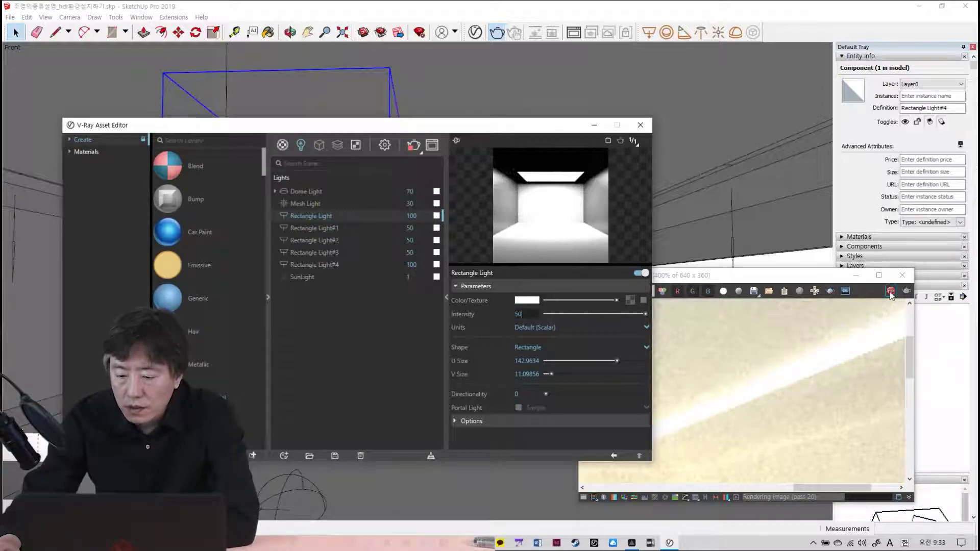
- Stop the current render and render the room again with the reduced strip light intensities, checking the whole image
left_click(891, 294)
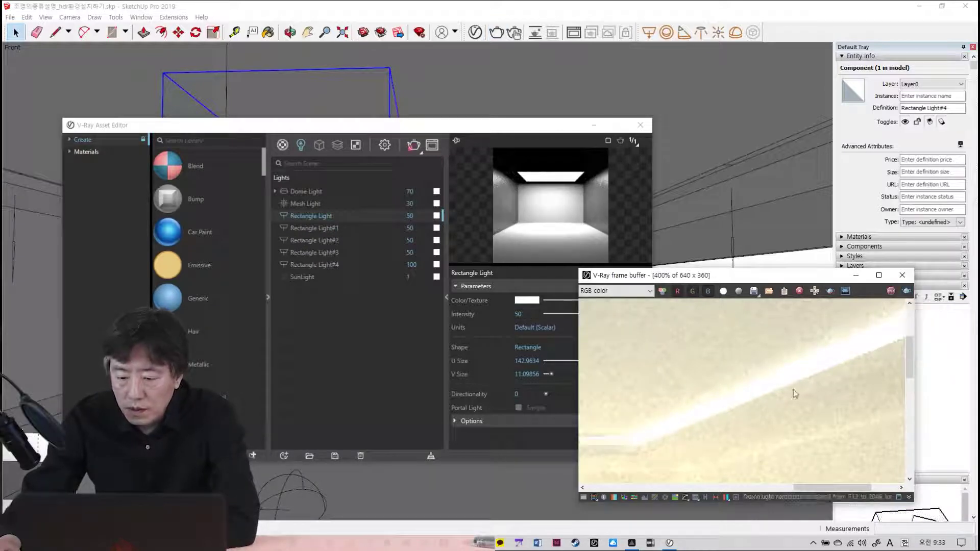
scroll(776, 375, "down", 1)
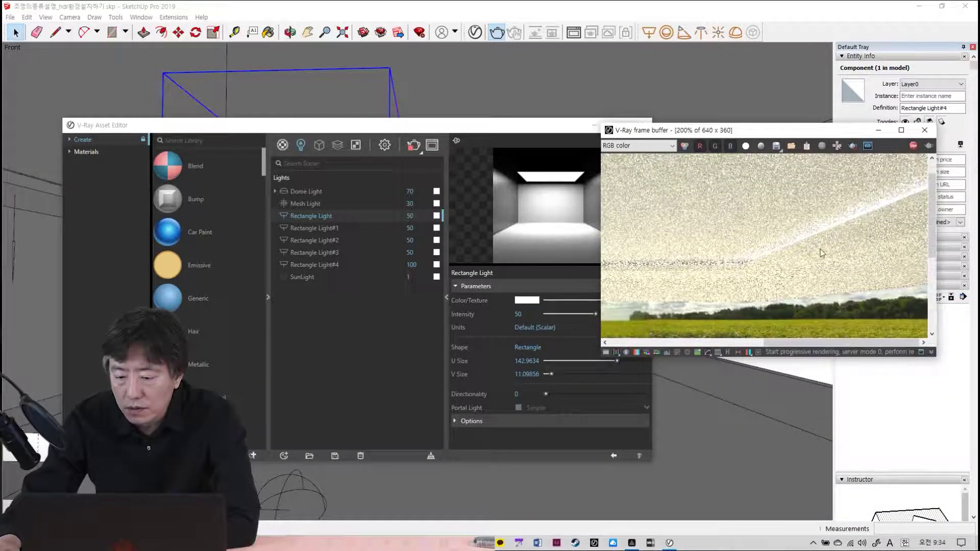
scroll(806, 260, "down", 2)
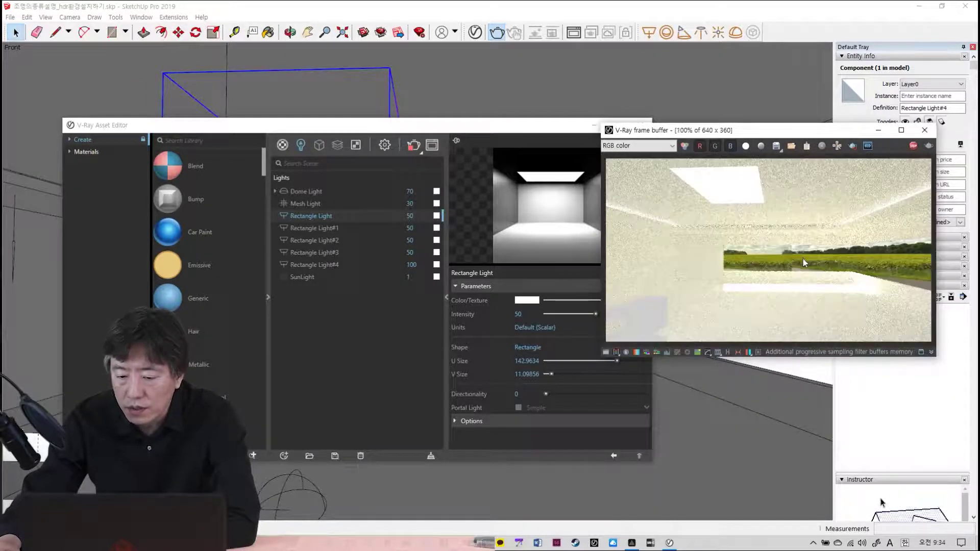